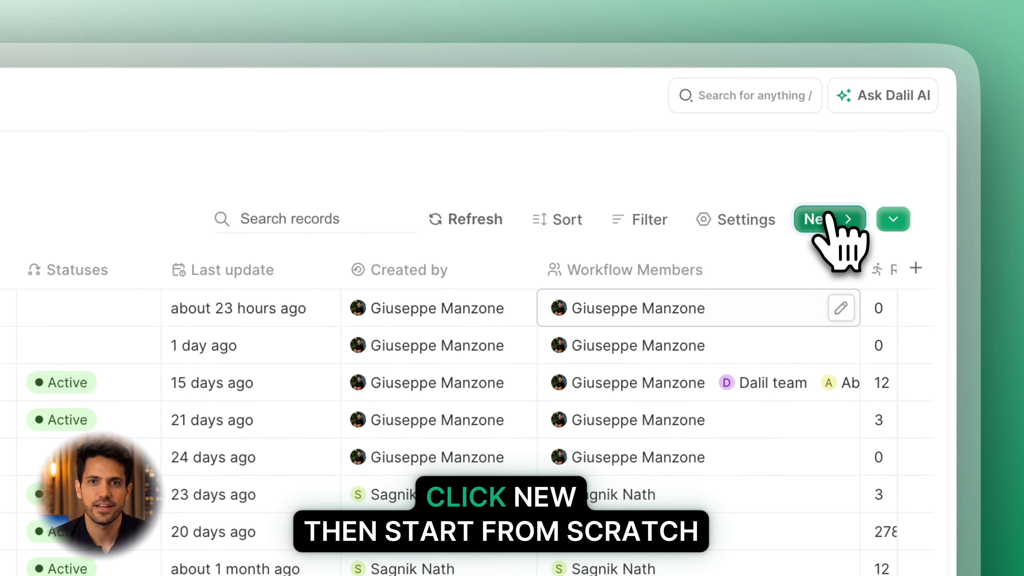
# Create a new workflow from scratch and name it "Close won to CS".
pyautogui.click(857, 128)
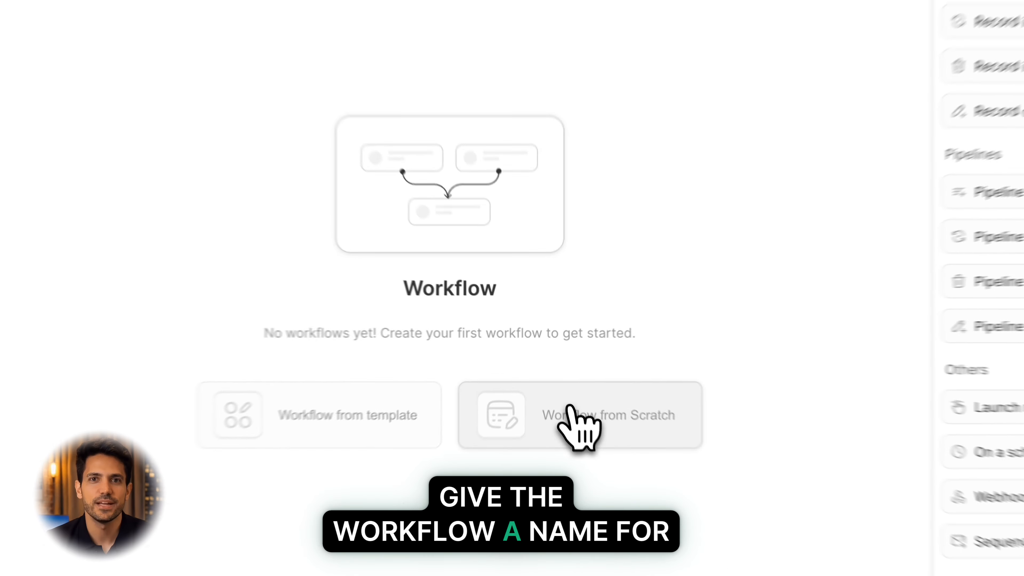
pyautogui.click(553, 381)
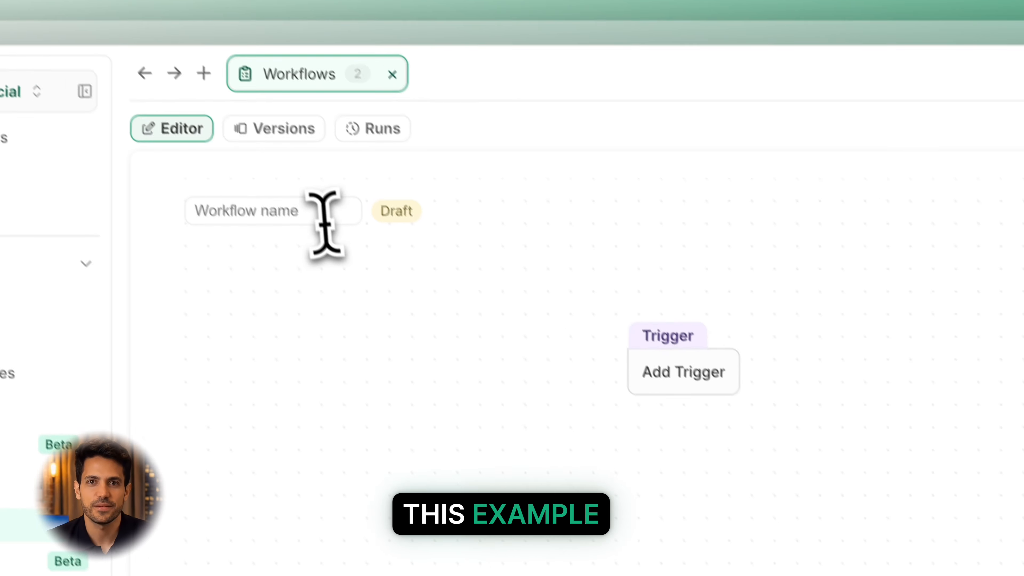
pyautogui.click(325, 216)
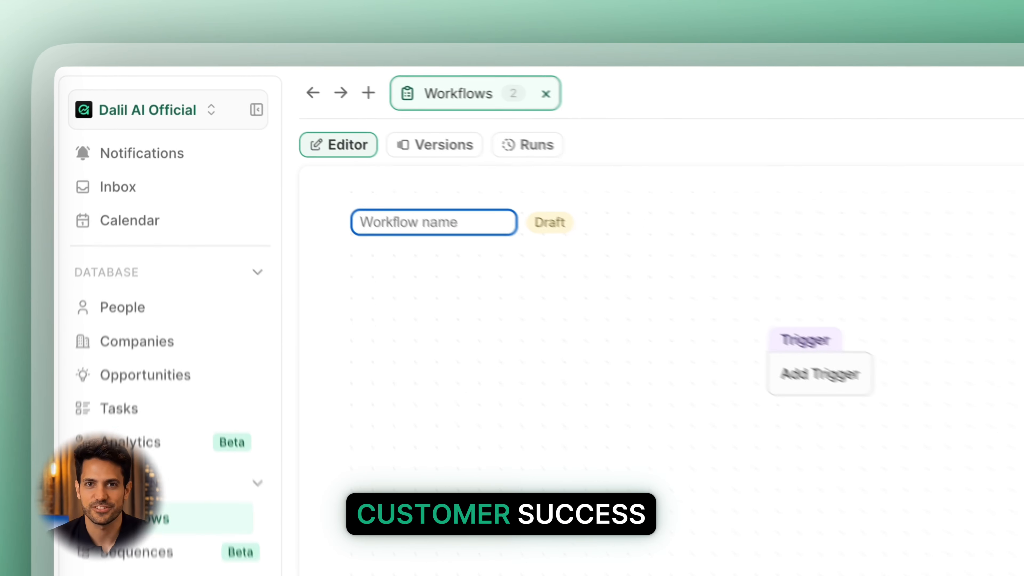
pyautogui.write('Close won to CS')
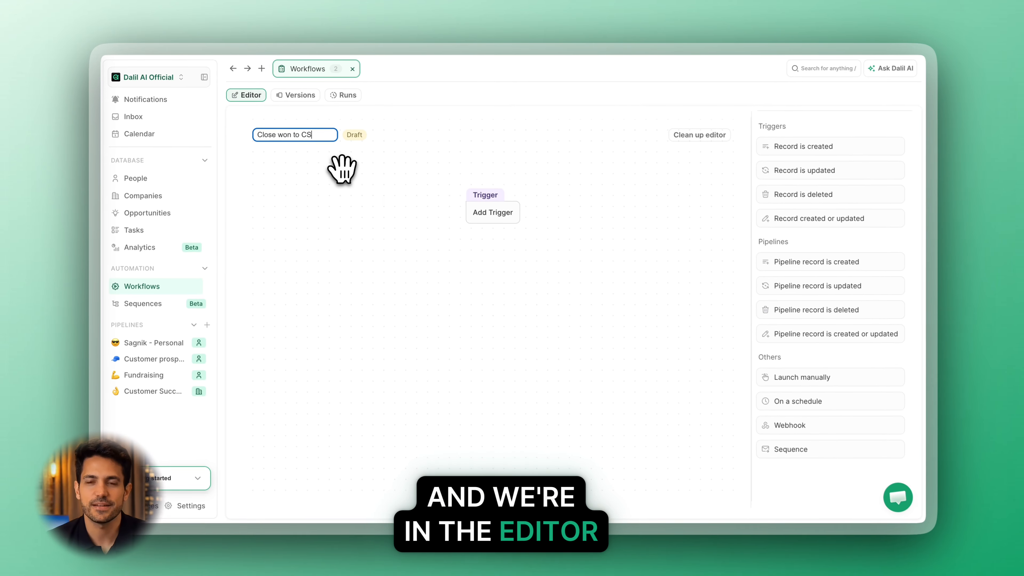
pyautogui.click(416, 215)
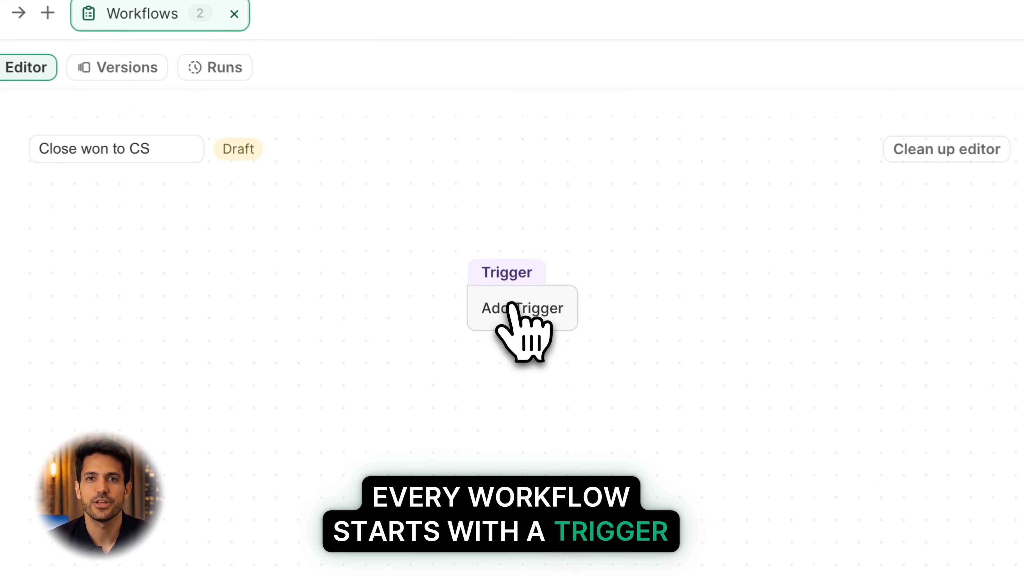
# Add a "Record is updated" trigger for Opportunities that watches only the Stage field.
pyautogui.click(490, 223)
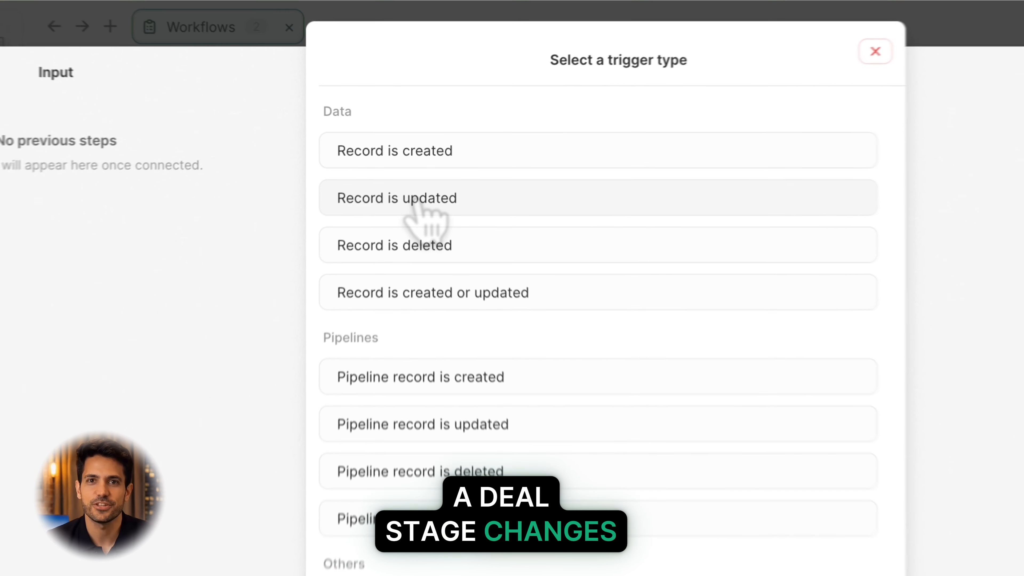
pyautogui.click(417, 158)
pyautogui.click(419, 213)
pyautogui.scroll(-4, 457, 309)
pyautogui.click(415, 321)
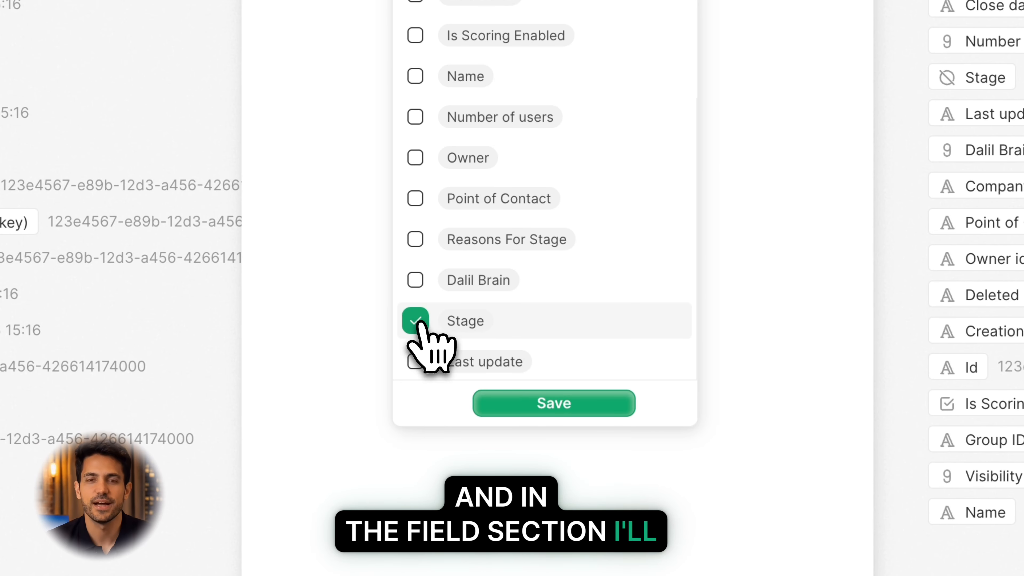
pyautogui.click(577, 404)
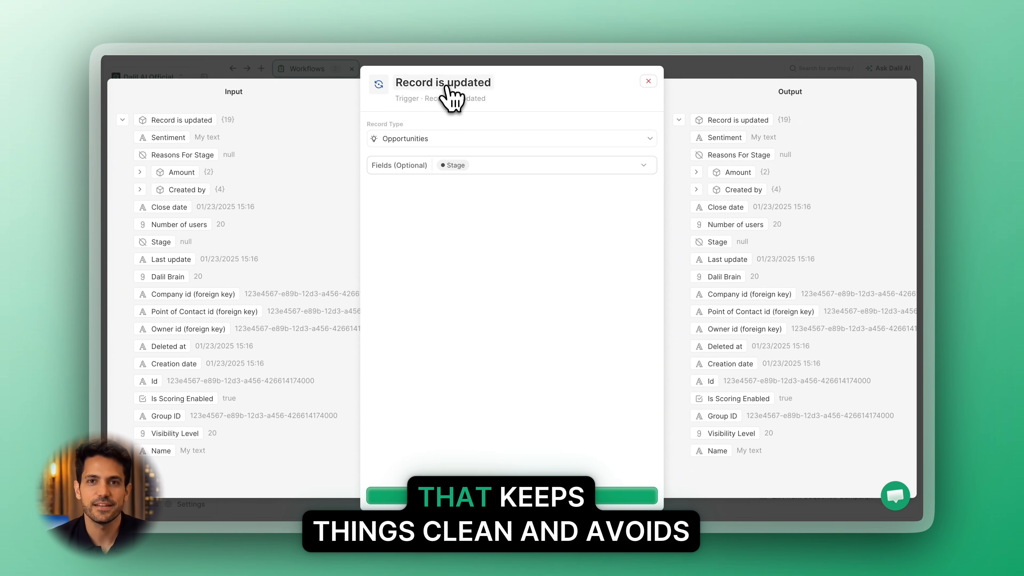
# Rename the trigger to "Stage is updated" and save it.
pyautogui.click(446, 84)
pyautogui.write('Stage us')
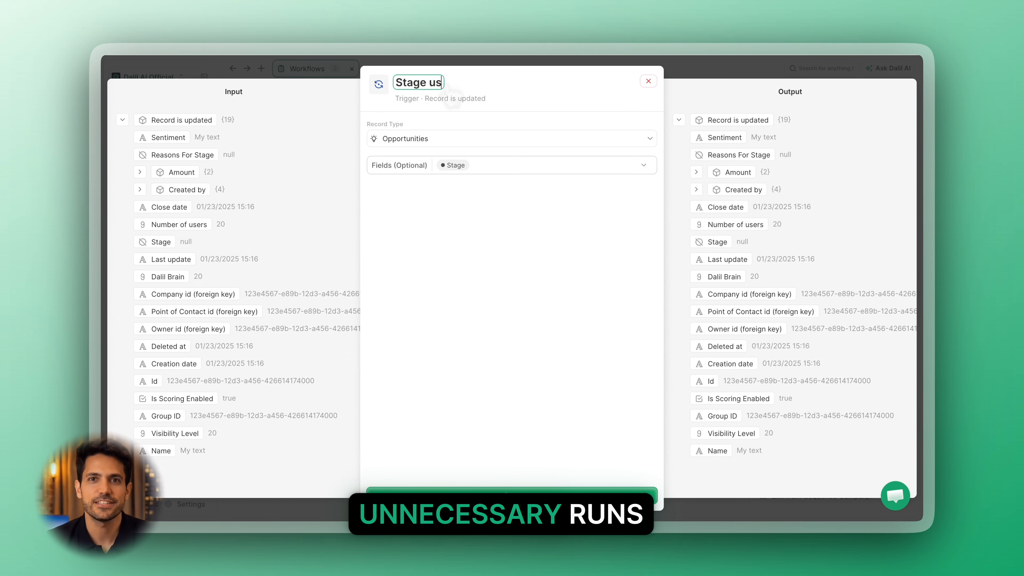
pyautogui.press('BackSpace')
pyautogui.press('BackSpace')
pyautogui.write('is updated')
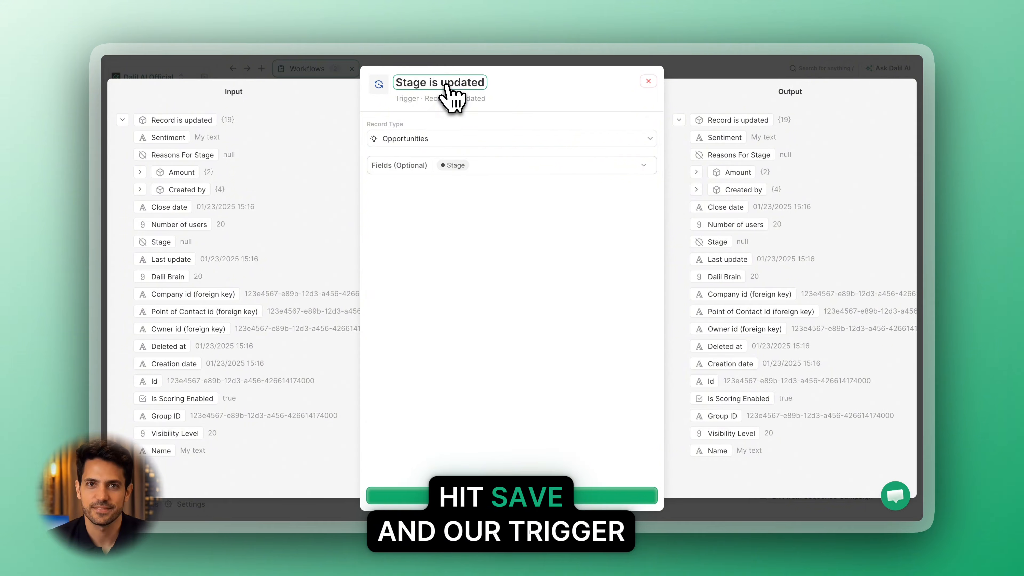
pyautogui.click(608, 496)
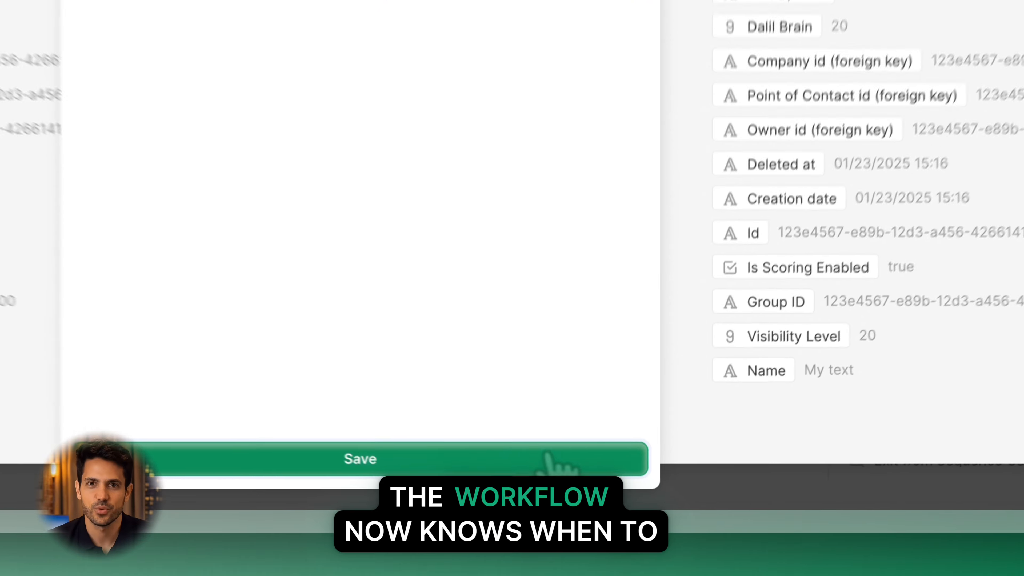
pyautogui.click(547, 464)
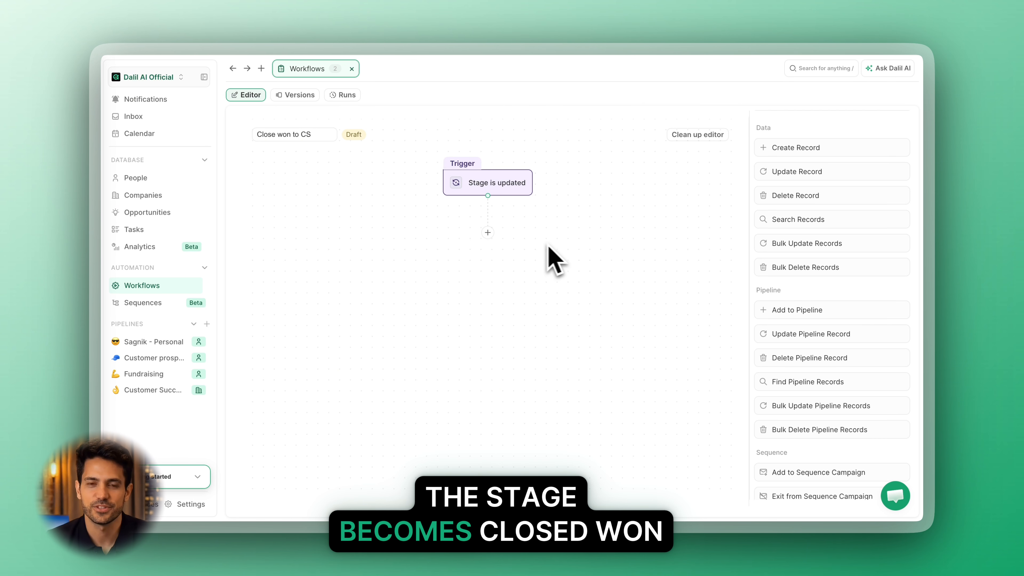
# Add a Filter action after the "Stage is updated" trigger and open its settings.
pyautogui.scroll(-5, 776, 283)
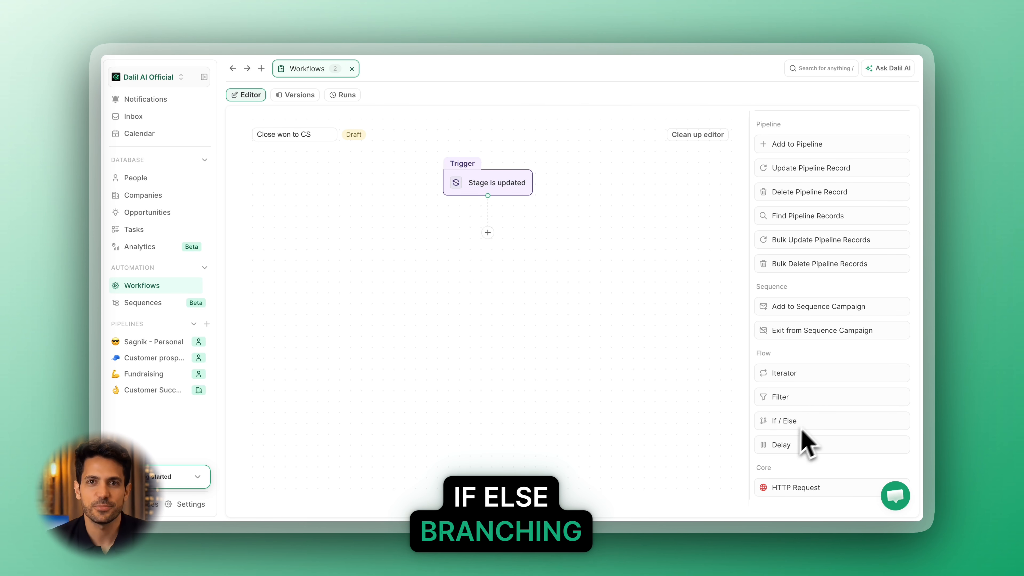
pyautogui.scroll(1, 805, 222)
pyautogui.scroll(-3, 804, 222)
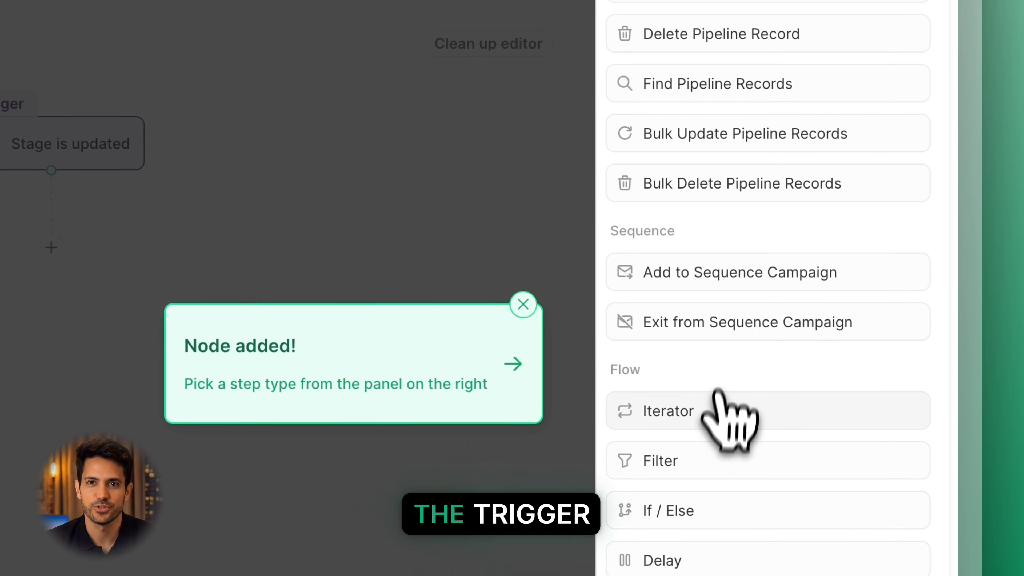
pyautogui.click(713, 364)
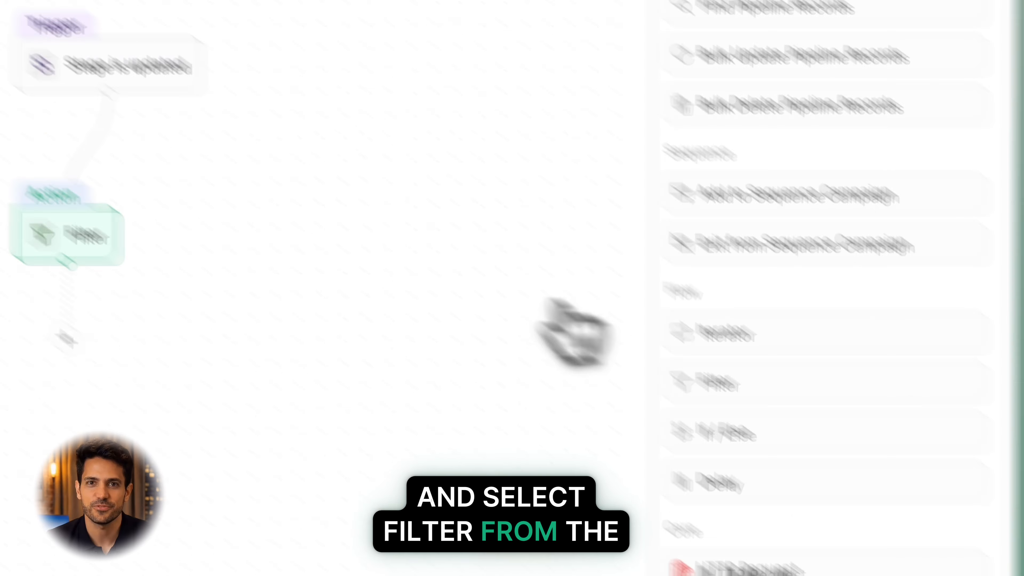
pyautogui.click(434, 405)
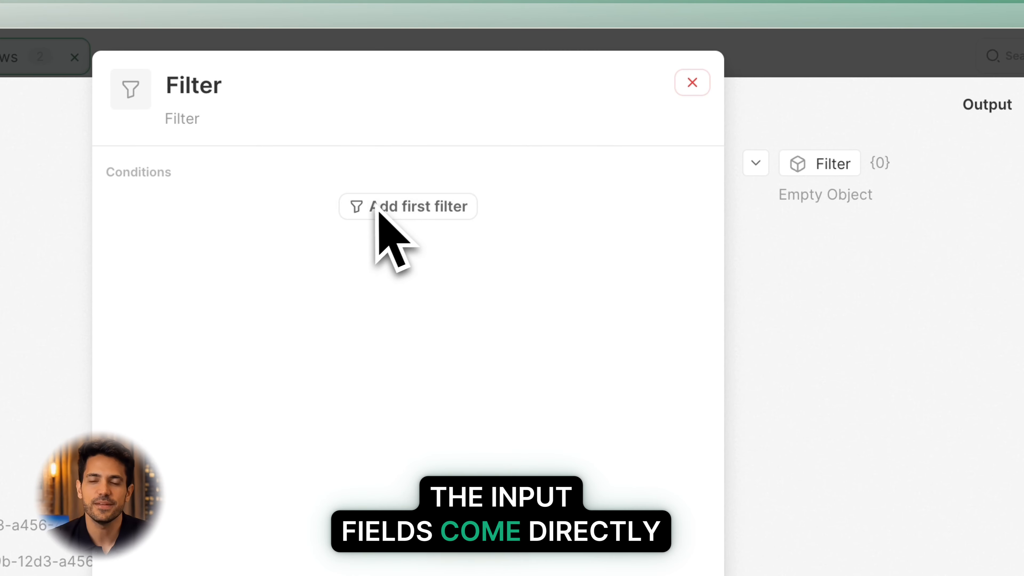
# Set the filter condition to the trigger's Stage is Paid subscription, and save the filter.
pyautogui.click(391, 207)
pyautogui.click(691, 253)
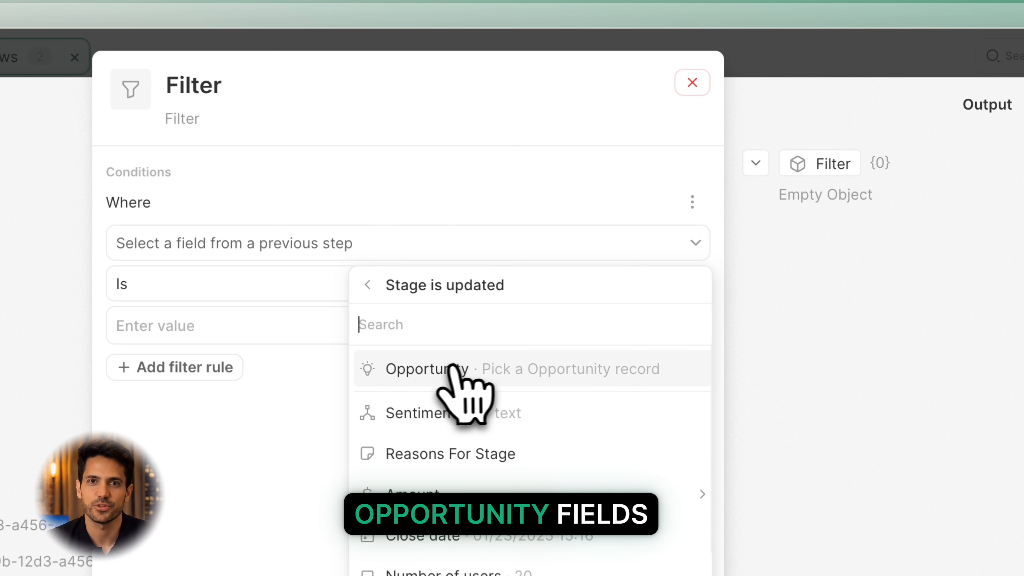
pyautogui.click(579, 463)
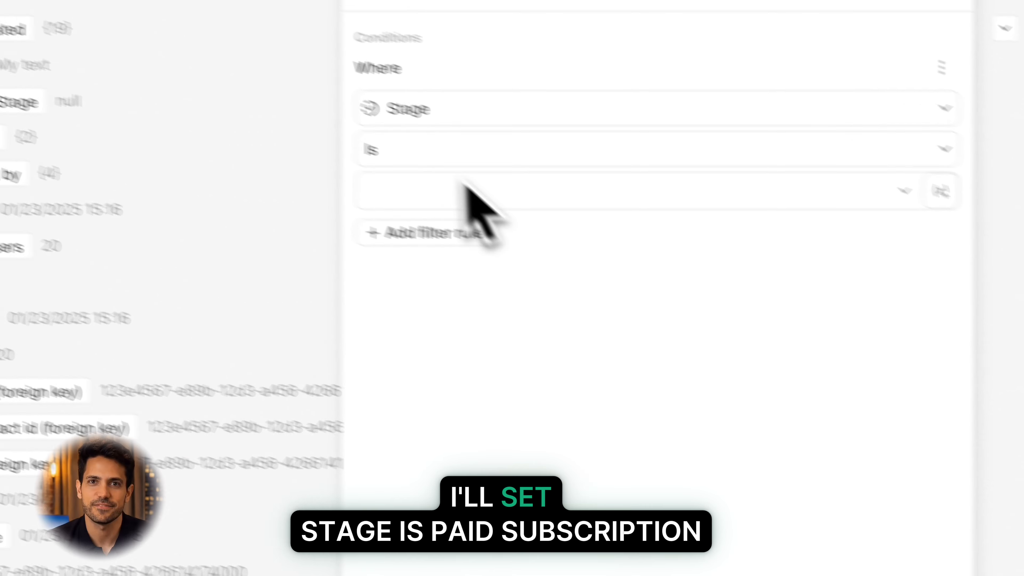
pyautogui.click(464, 190)
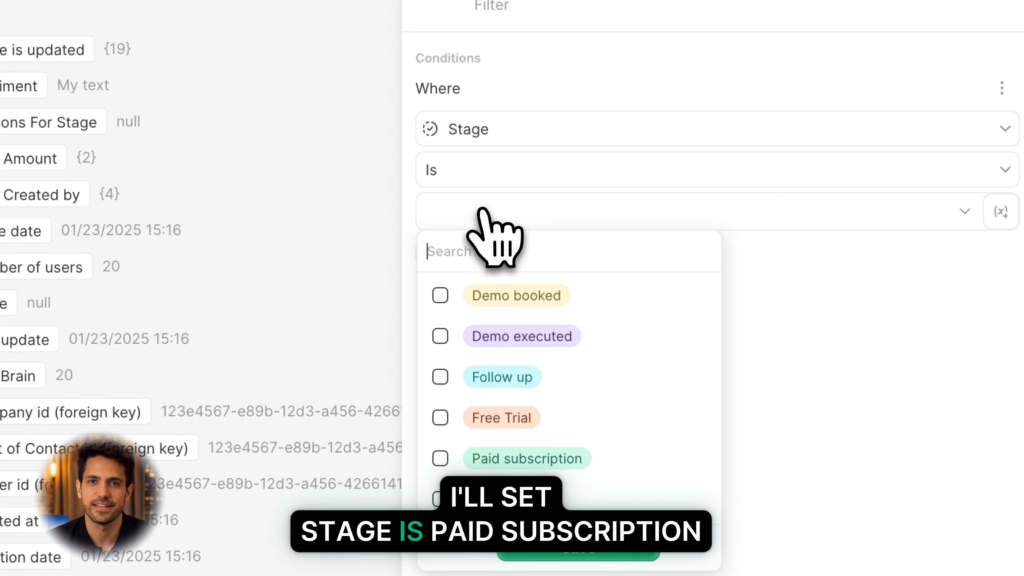
pyautogui.click(313, 346)
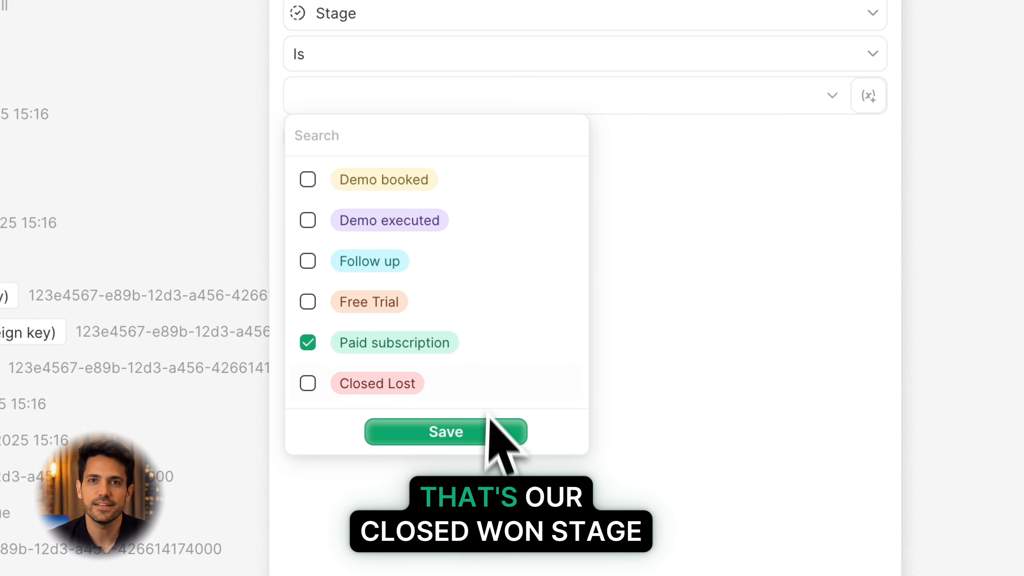
pyautogui.click(490, 435)
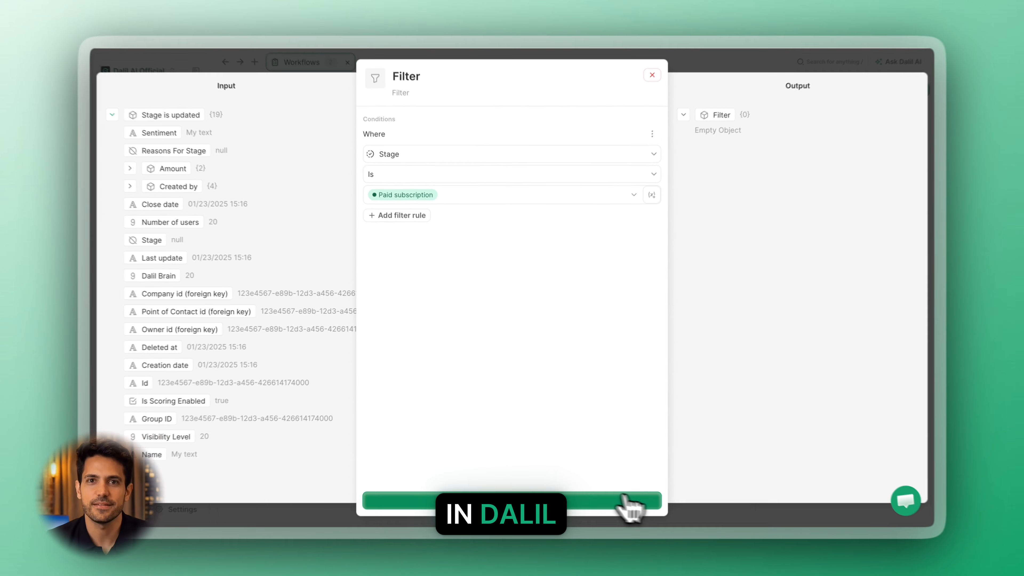
pyautogui.click(617, 505)
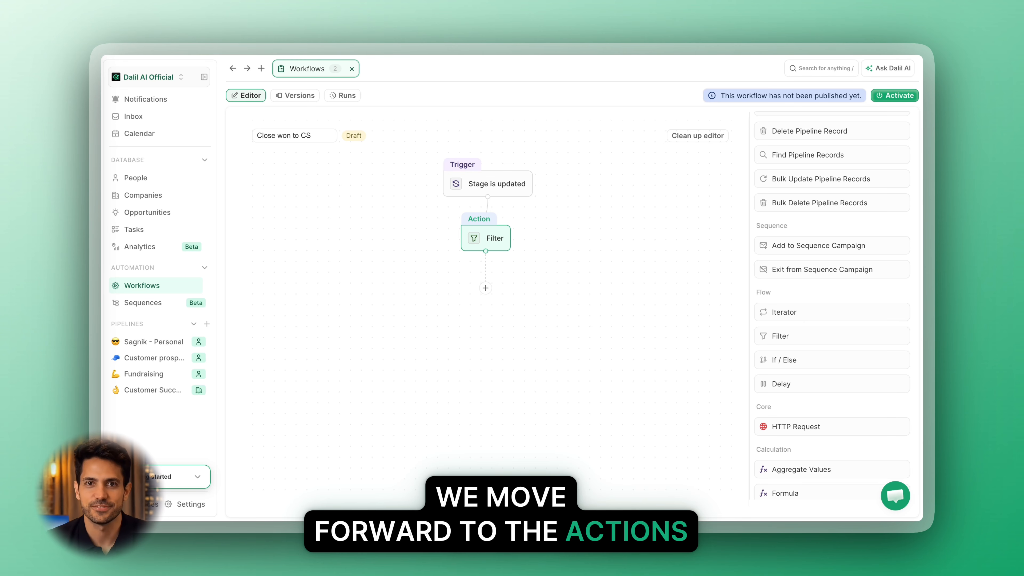
# Add an Update Record action after the Filter, position it below, and open its settings.
pyautogui.scroll(-1, 561, 279)
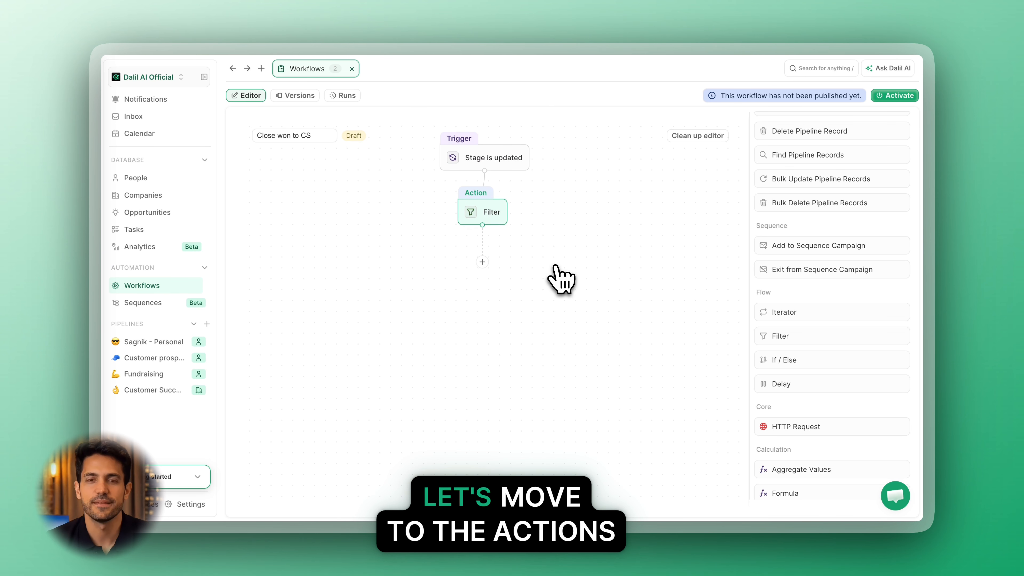
pyautogui.scroll(-5, 823, 286)
pyautogui.scroll(8, 824, 286)
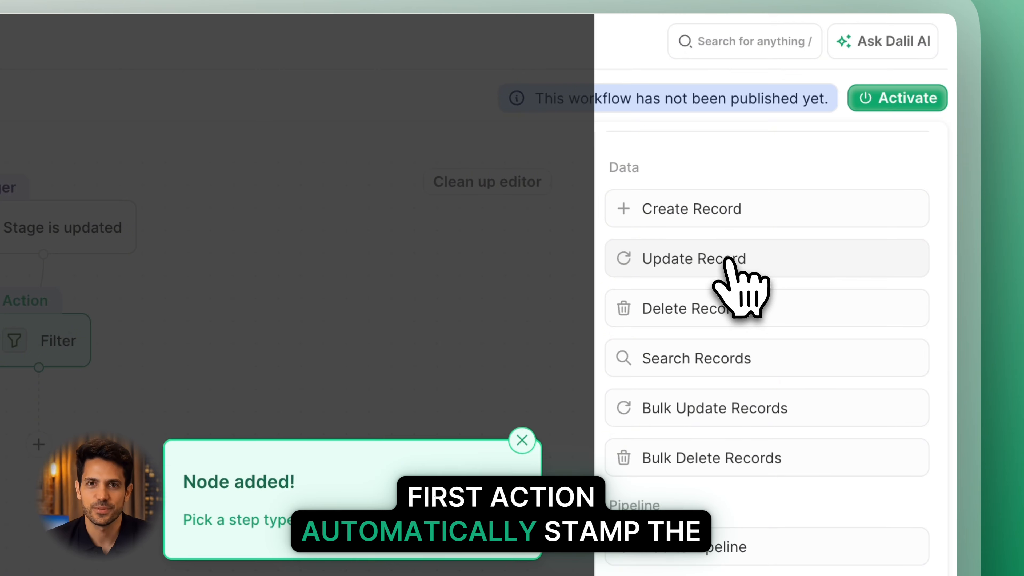
pyautogui.click(745, 264)
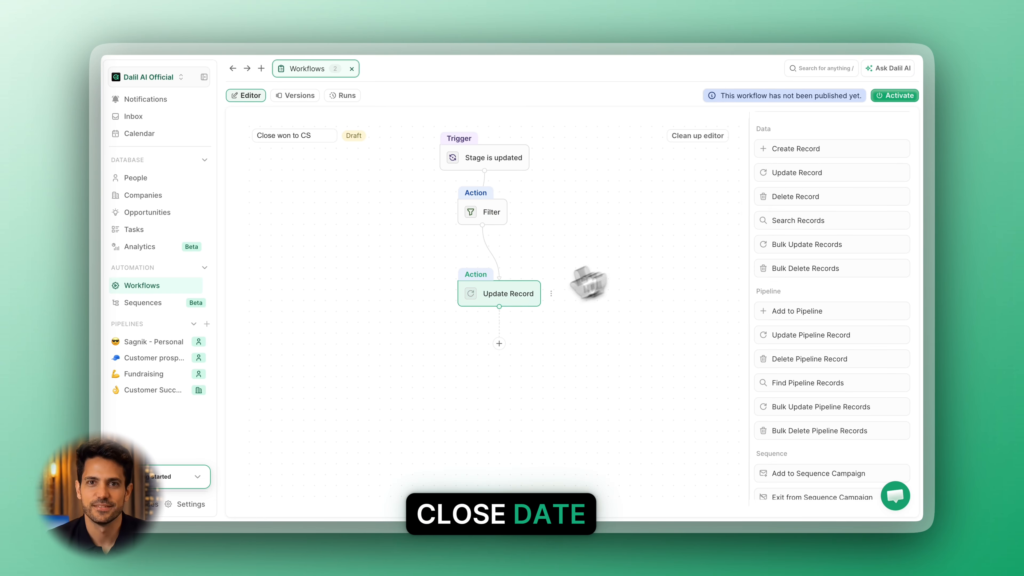
pyautogui.moveTo(523, 292); pyautogui.dragTo(499, 267)
pyautogui.click(499, 268)
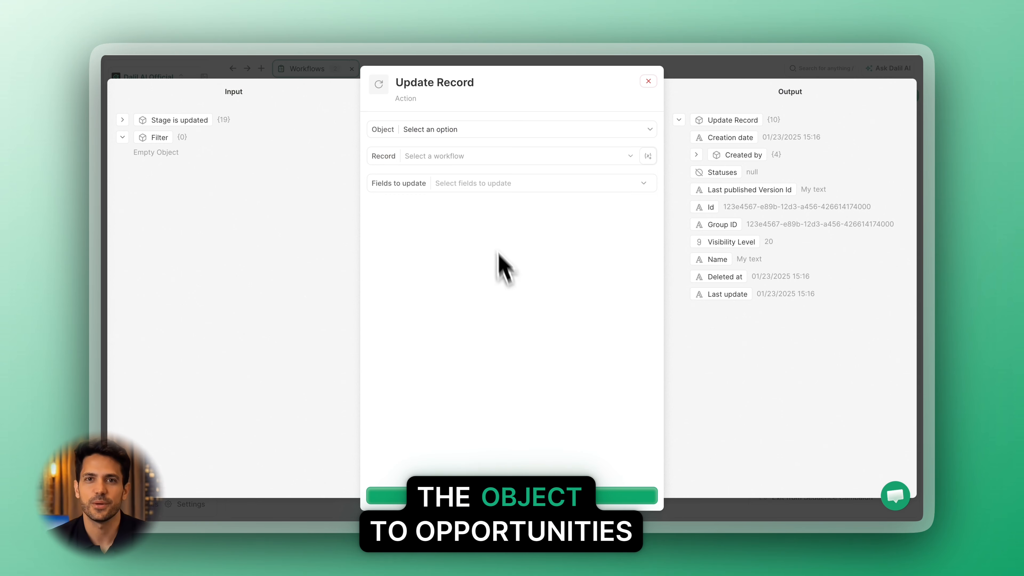
# Set the Update Record object to Opportunities and its record to the Opportunity from the trigger.
pyautogui.click(455, 137)
pyautogui.click(434, 232)
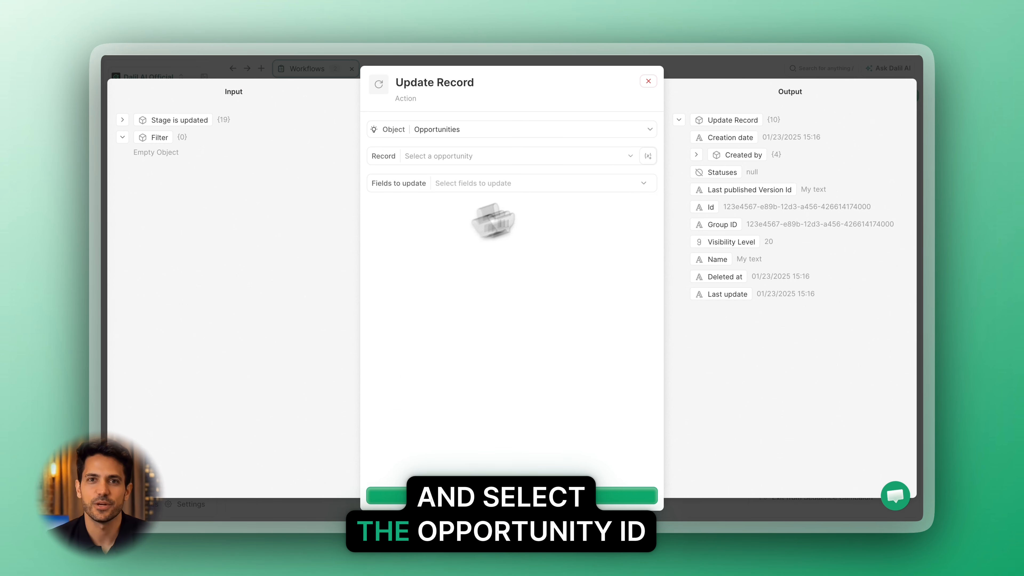
pyautogui.click(647, 156)
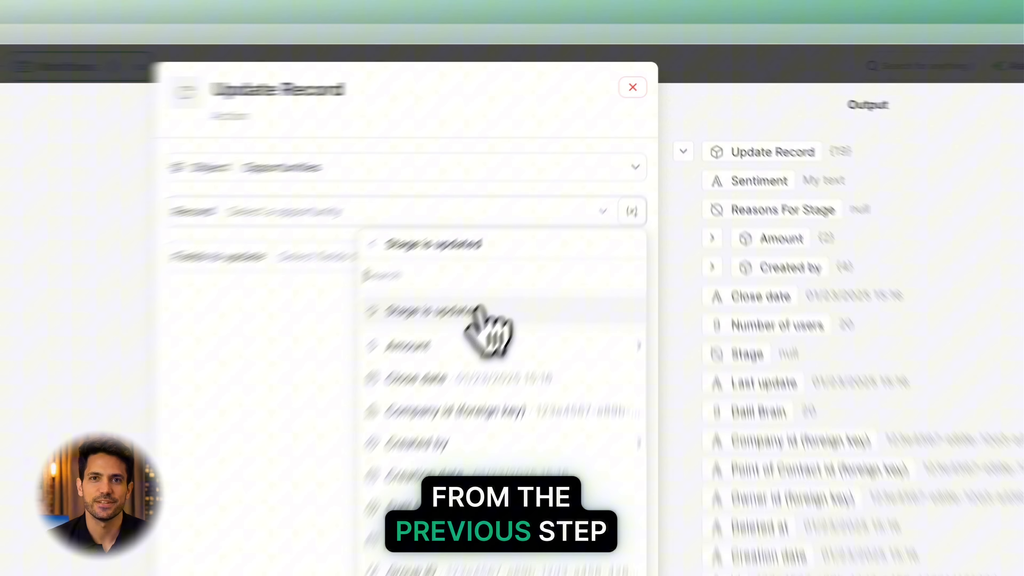
pyautogui.click(555, 220)
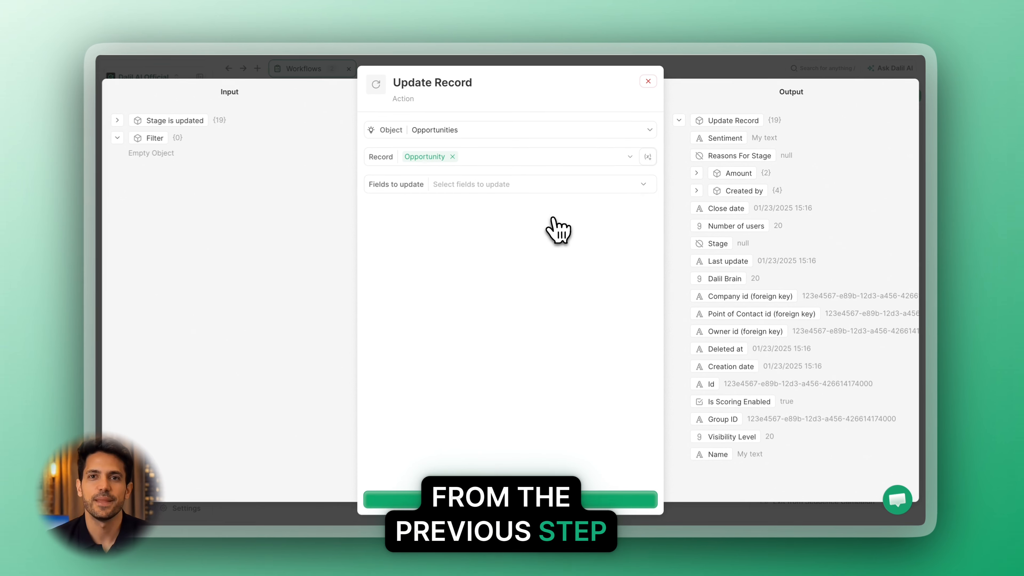
# Choose Close date as the field to update, map it to the trigger's Last update, and save the action.
pyautogui.click(645, 183)
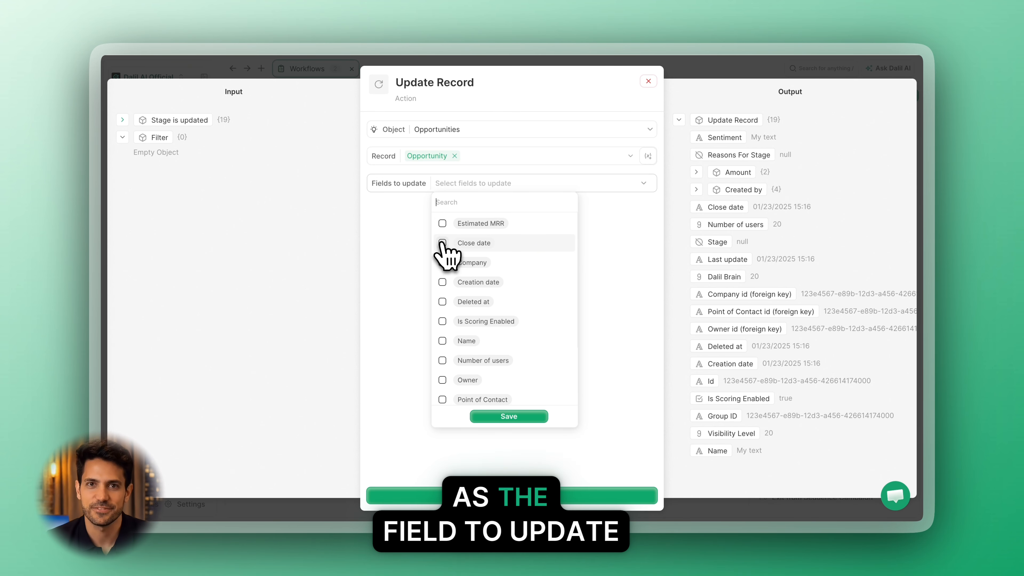
pyautogui.click(533, 417)
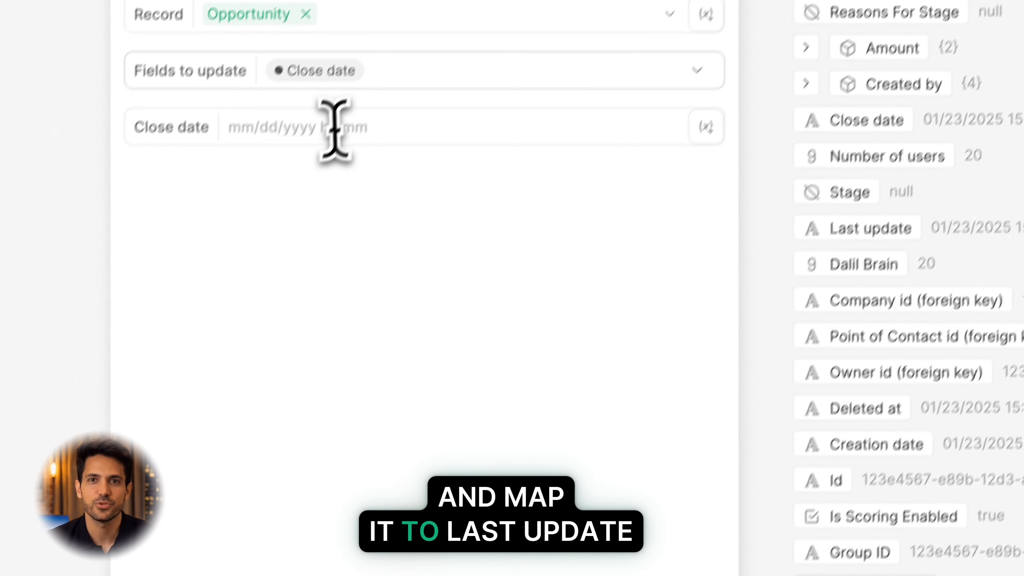
pyautogui.click(471, 210)
pyautogui.click(695, 148)
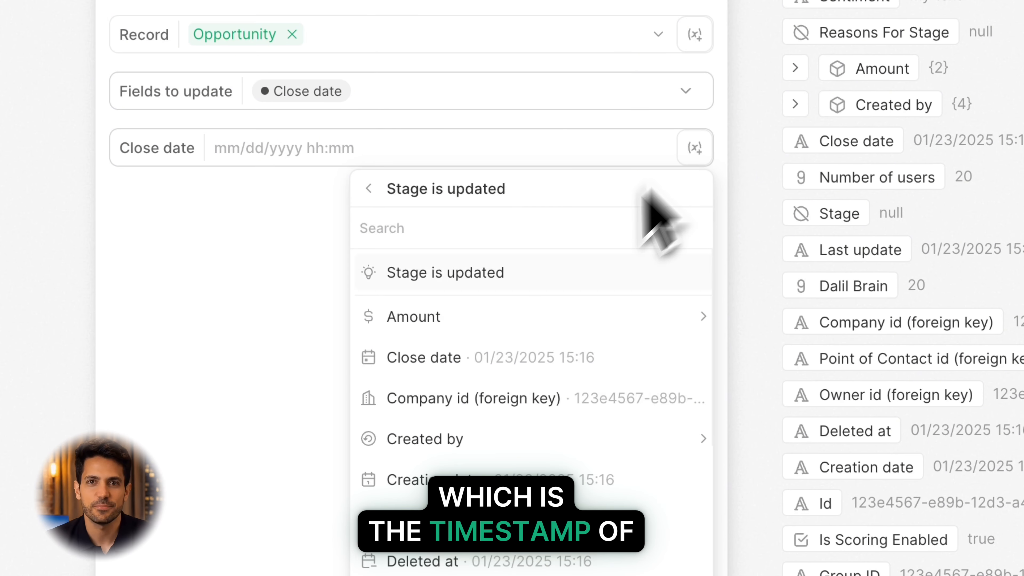
pyautogui.scroll(-5, 488, 525)
pyautogui.click(540, 389)
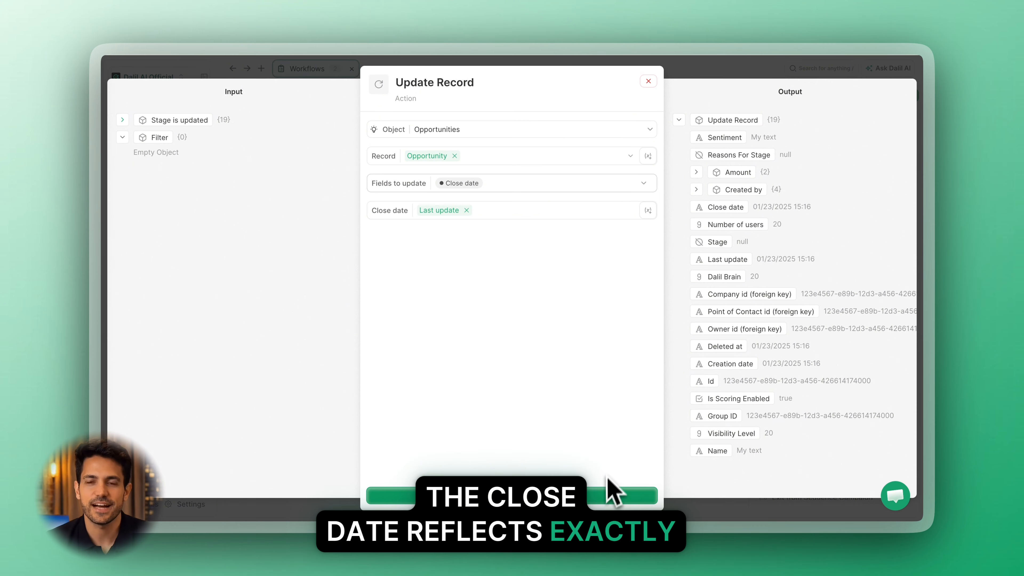
pyautogui.click(512, 496)
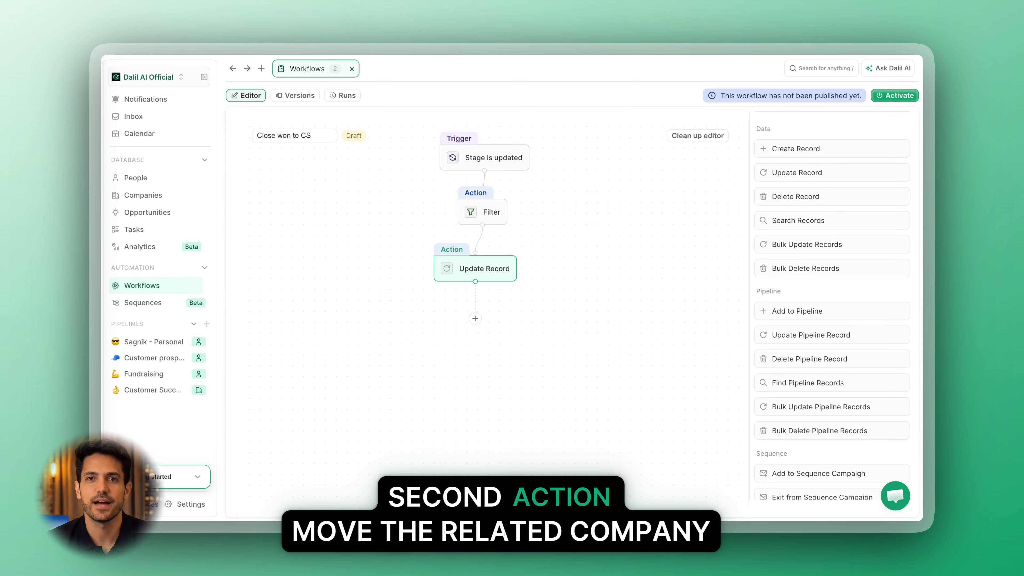
# Add an Add to Pipeline action after Update Record and open its settings.
pyautogui.click(476, 318)
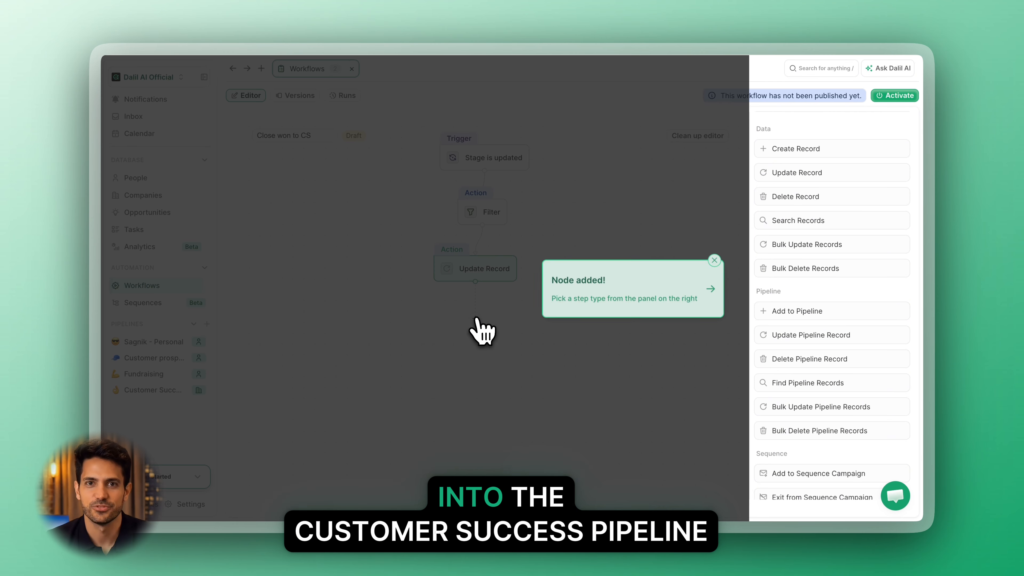
pyautogui.click(801, 311)
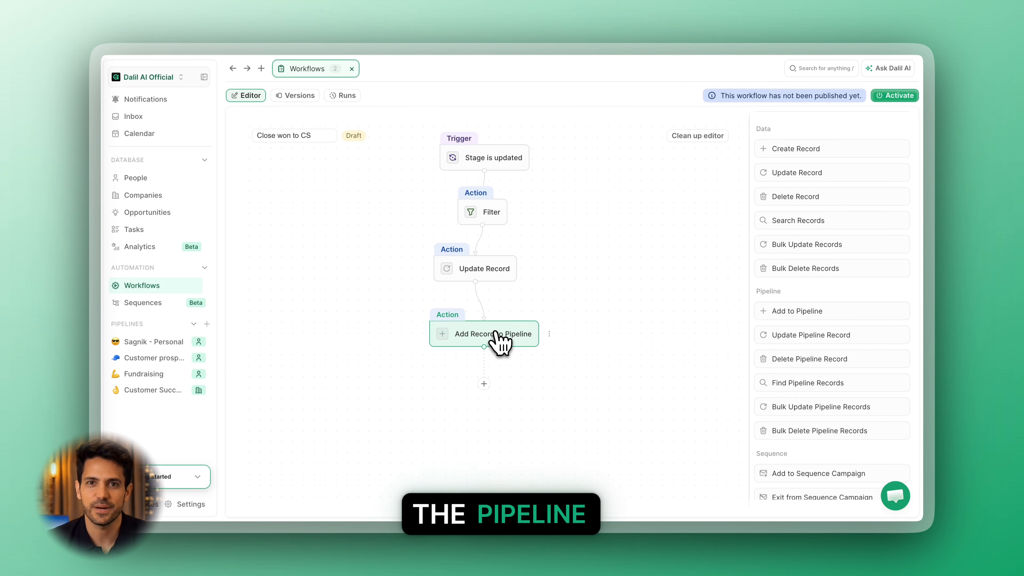
pyautogui.click(496, 341)
# Set the pipeline to Customer Success and map its record to Company id (foreign key) from the Update Record step.
pyautogui.click(483, 131)
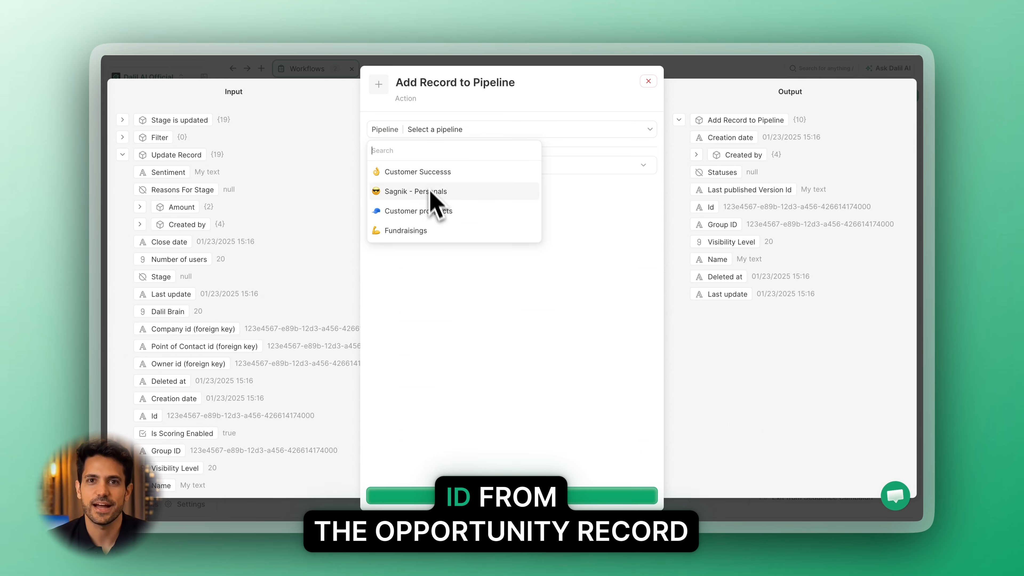
pyautogui.click(426, 172)
pyautogui.moveTo(193, 329); pyautogui.dragTo(484, 166)
# Choose Stage as the field to set, give it the value Onboarding paid, and save the pipeline action.
pyautogui.click(519, 194)
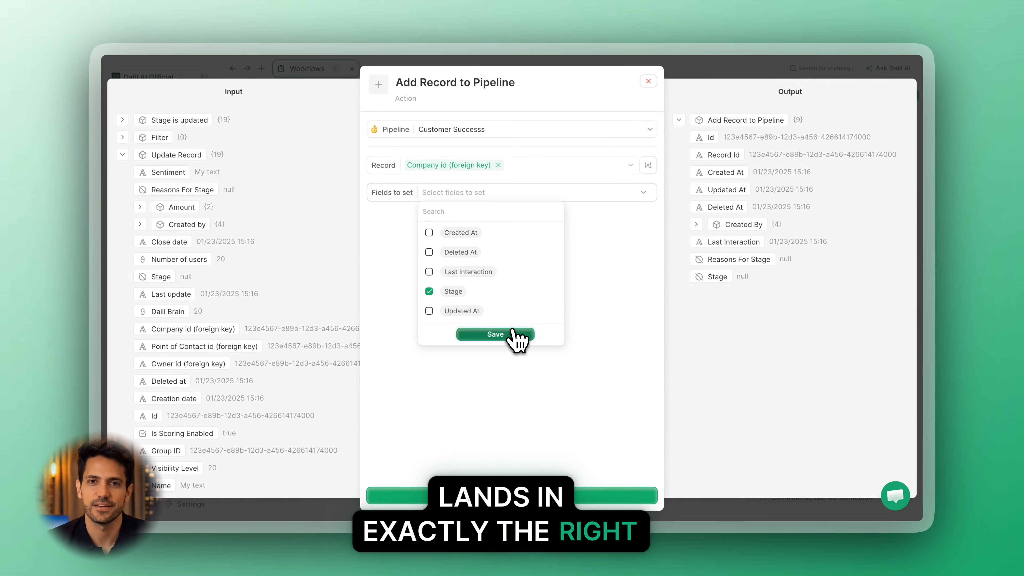
pyautogui.click(496, 335)
pyautogui.click(496, 221)
pyautogui.click(443, 300)
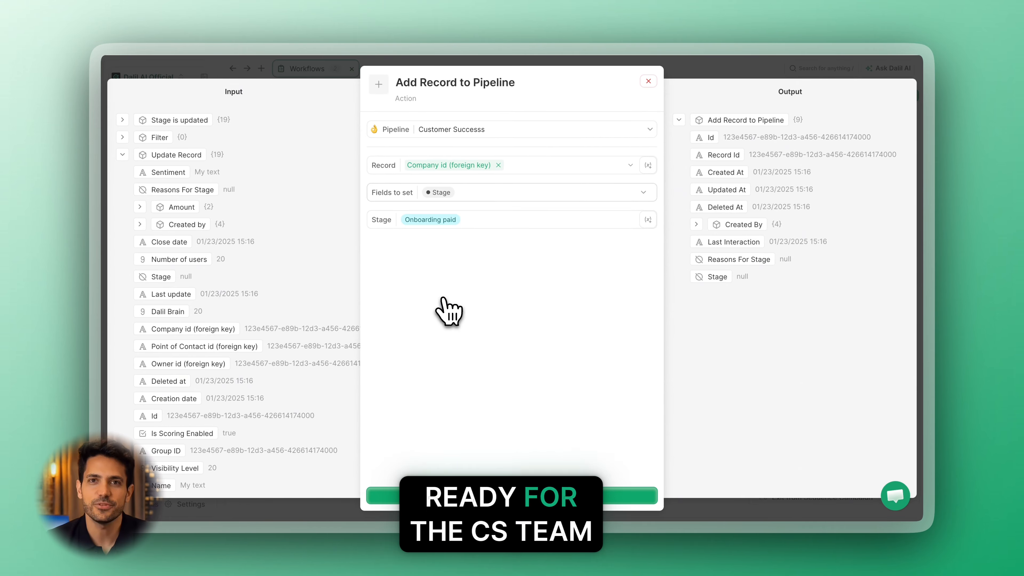
pyautogui.click(606, 505)
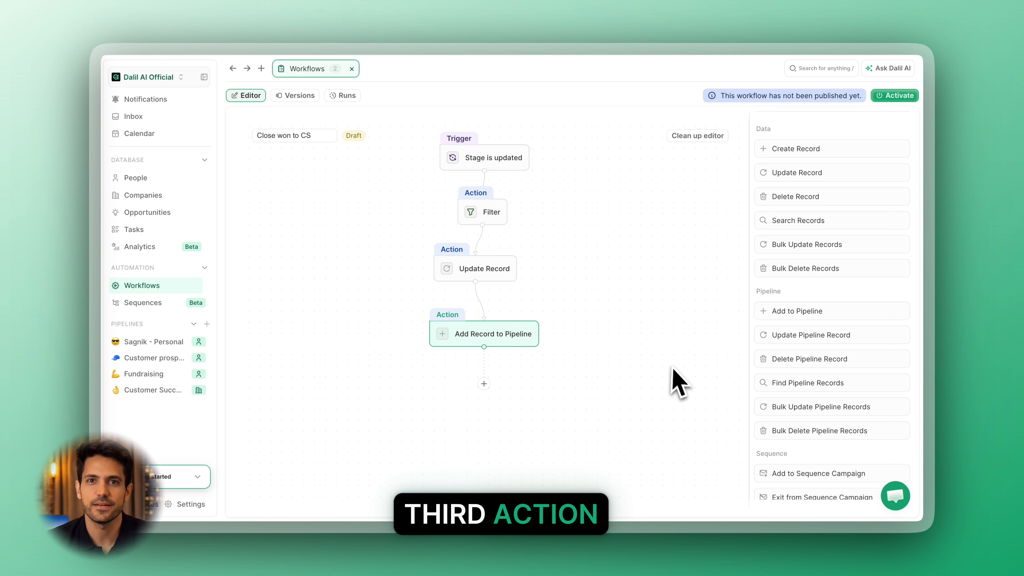
# Add an Update Record action after Add Record to Pipeline and open its settings.
pyautogui.scroll(-3, 670, 343)
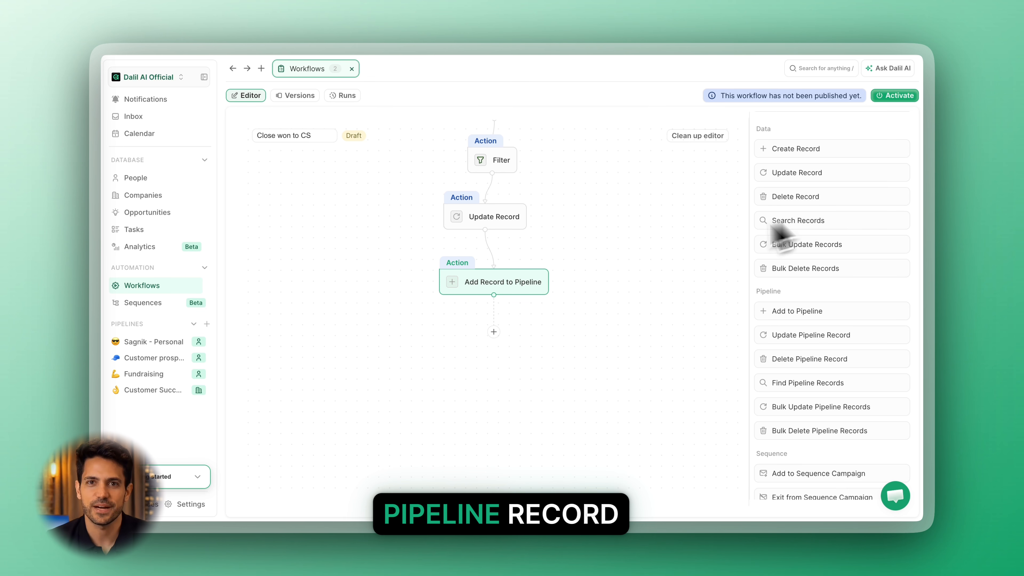
pyautogui.click(494, 332)
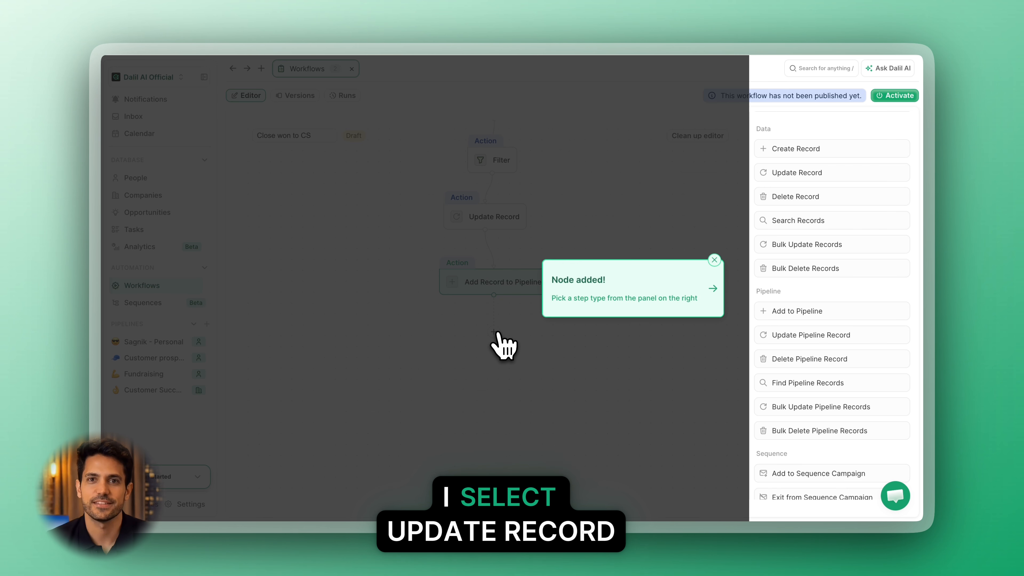
pyautogui.click(804, 179)
pyautogui.click(502, 366)
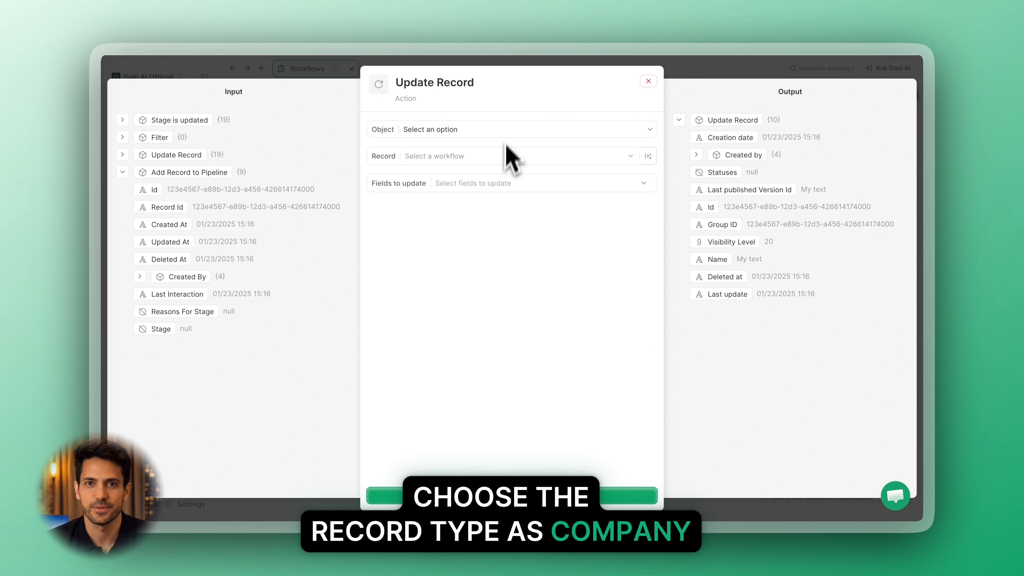
# Set the new Update Record object to Companies and its record to Company id (foreign key) from the Stage is updated trigger.
pyautogui.click(509, 133)
pyautogui.click(448, 190)
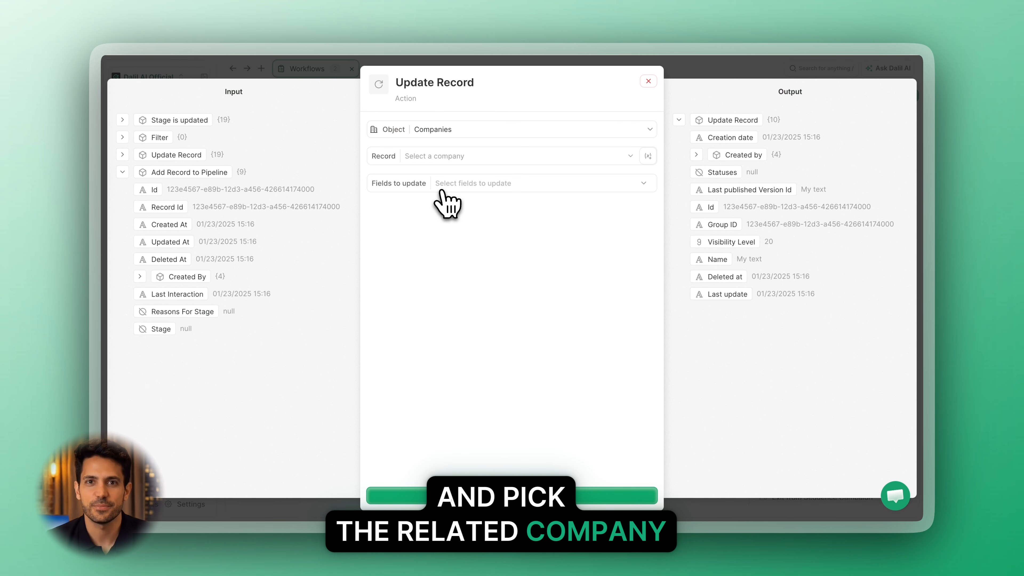
pyautogui.click(647, 157)
pyautogui.click(581, 218)
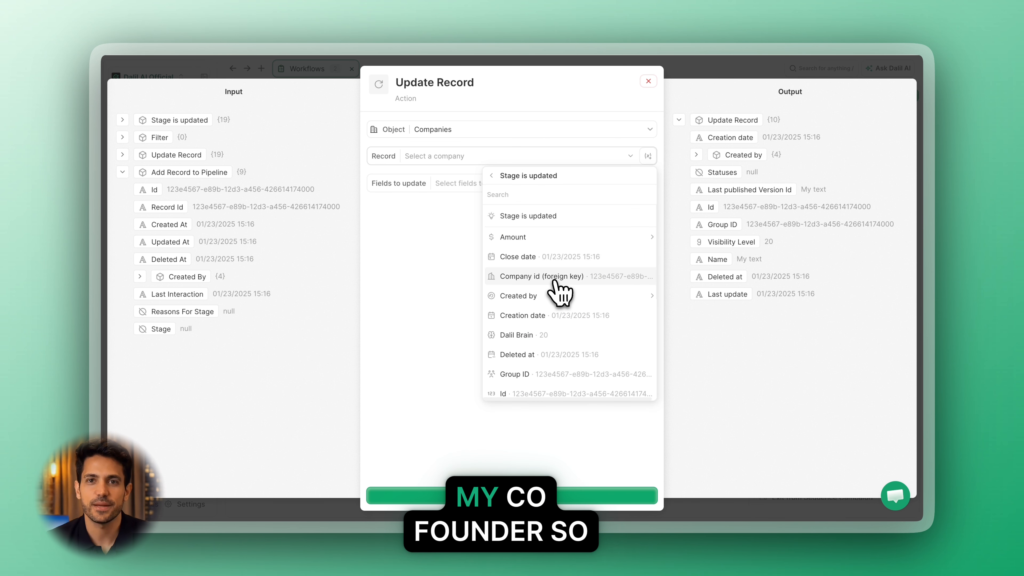
pyautogui.click(557, 278)
# Choose Account Owner as the company field to update, set it to the responsible workspace member, and save the action.
pyautogui.click(645, 183)
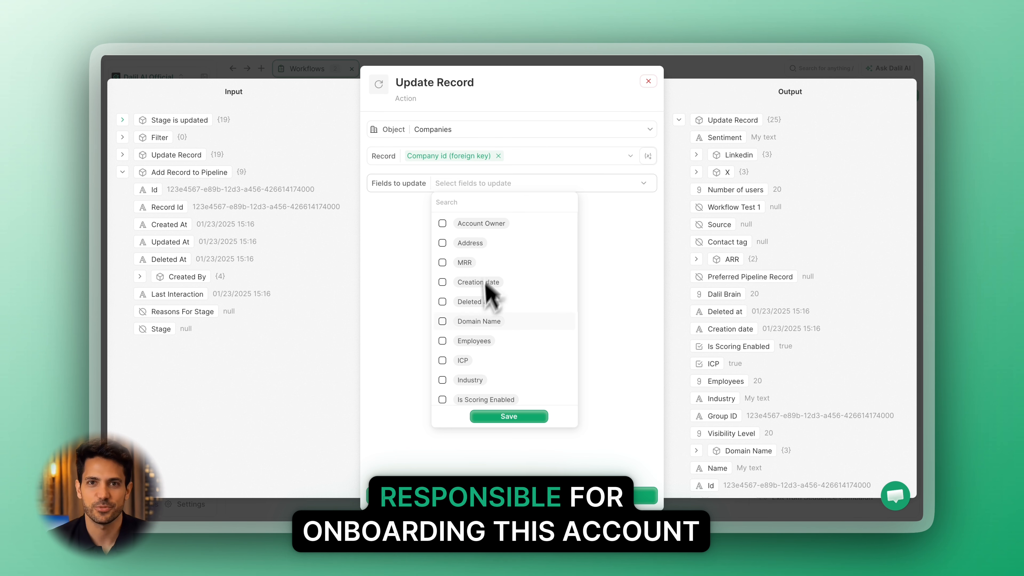
pyautogui.click(443, 223)
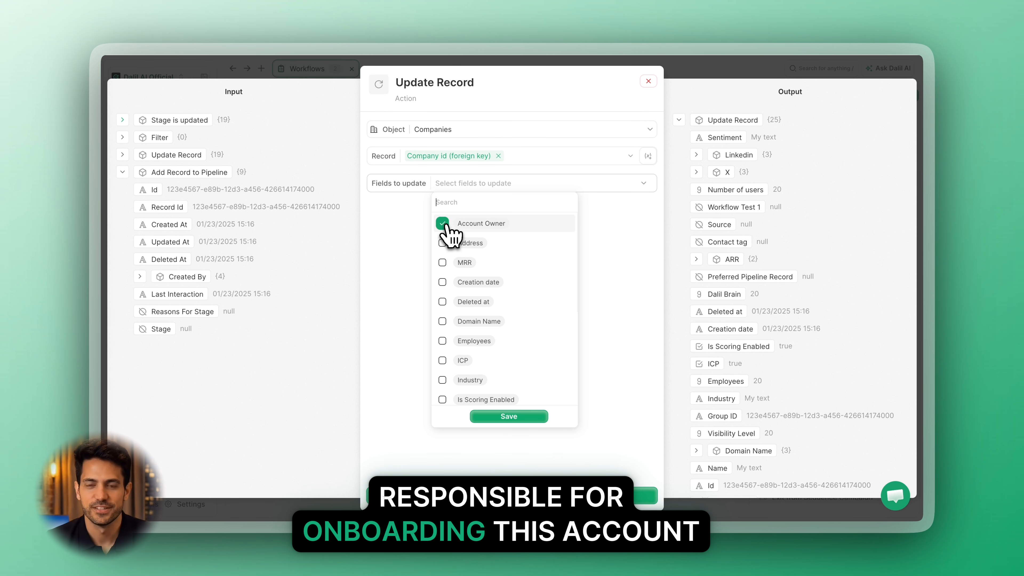
pyautogui.click(509, 416)
pyautogui.click(629, 211)
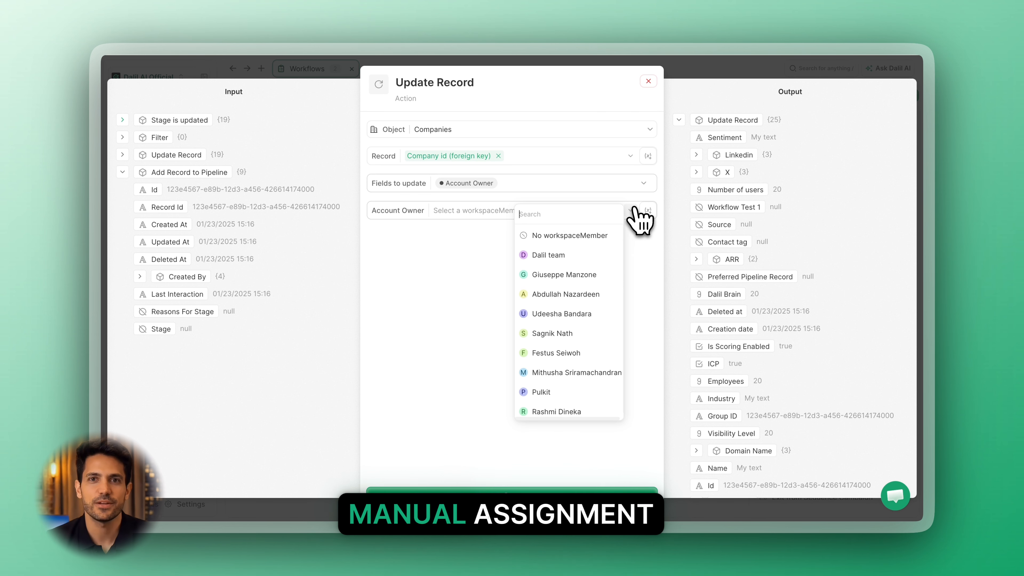
pyautogui.click(564, 334)
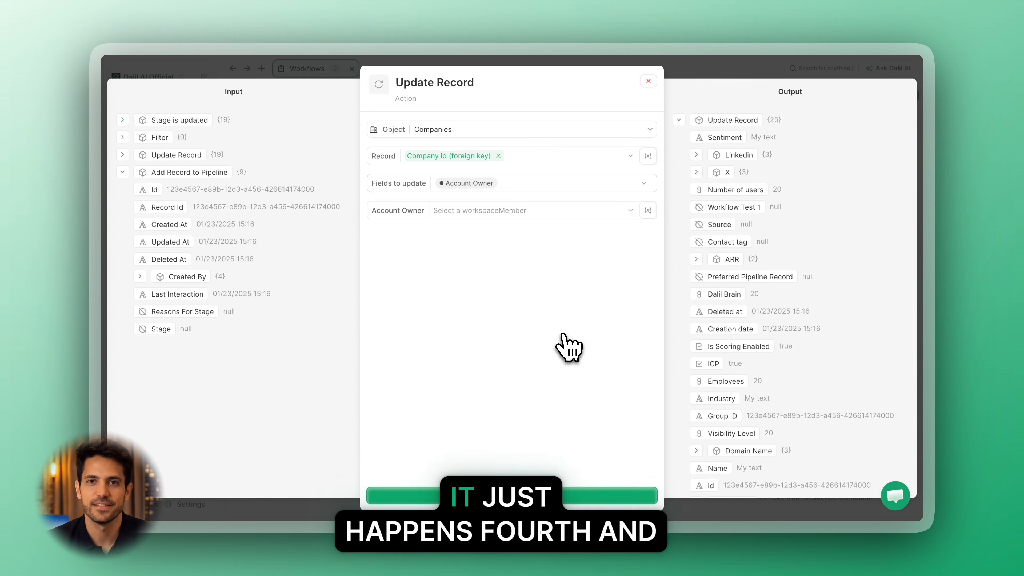
pyautogui.click(613, 491)
# Add a Create Record action after the company Update Record step and open its settings.
pyautogui.scroll(-2, 556, 412)
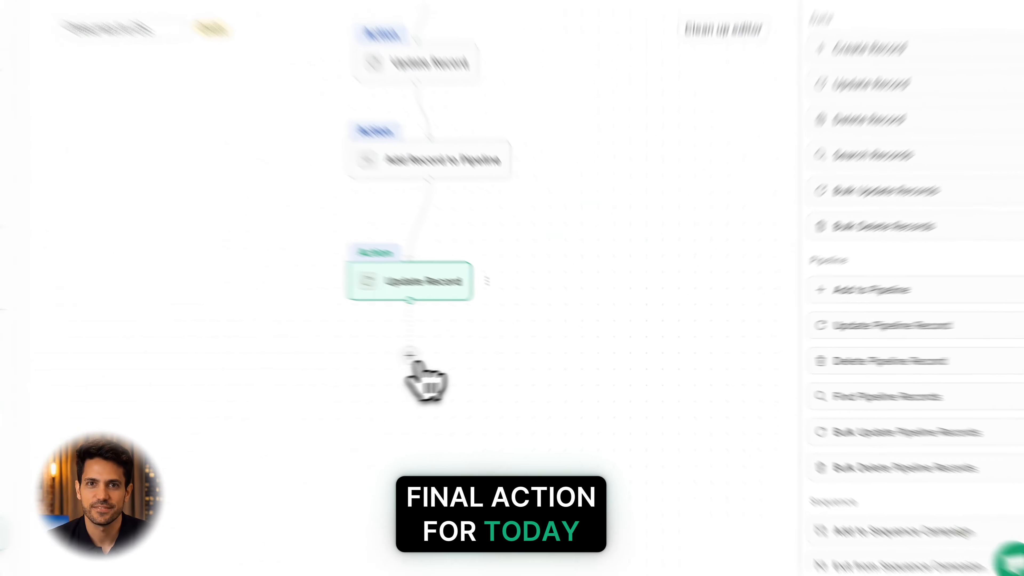
pyautogui.click(411, 356)
pyautogui.click(895, 50)
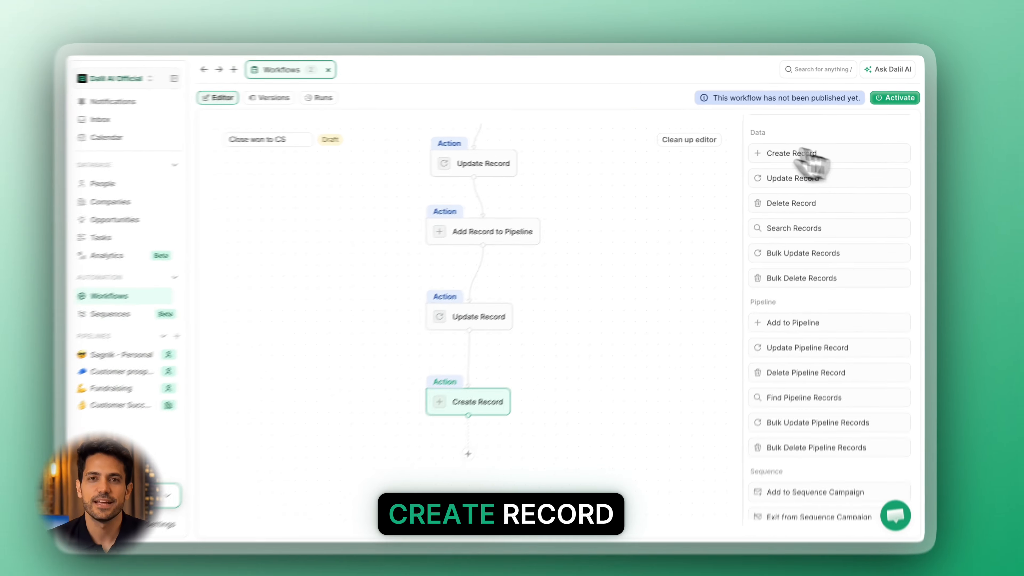
pyautogui.click(474, 407)
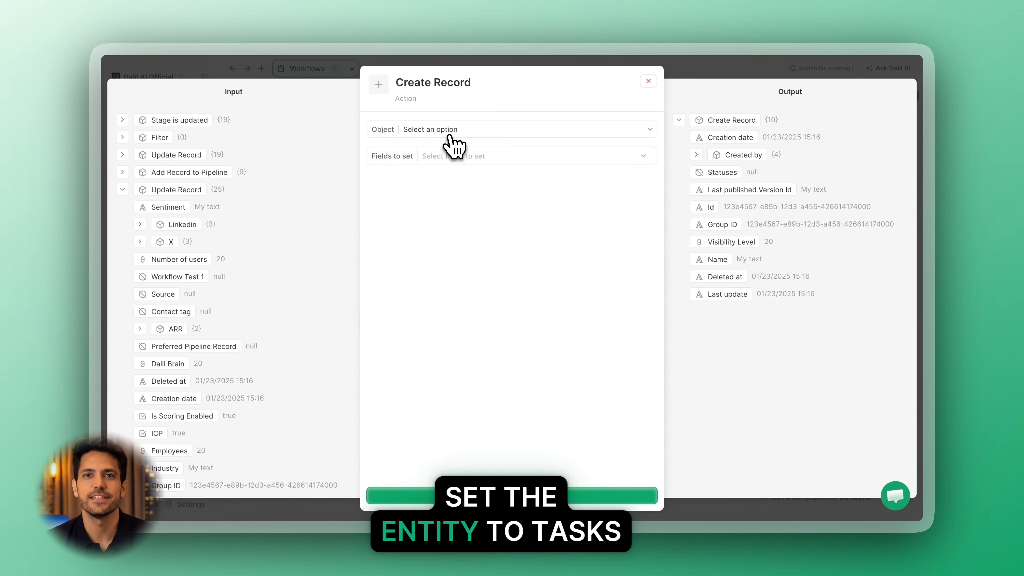
# Set the Create Record object to Tasks and choose Assignee and Title as the fields to set.
pyautogui.click(450, 135)
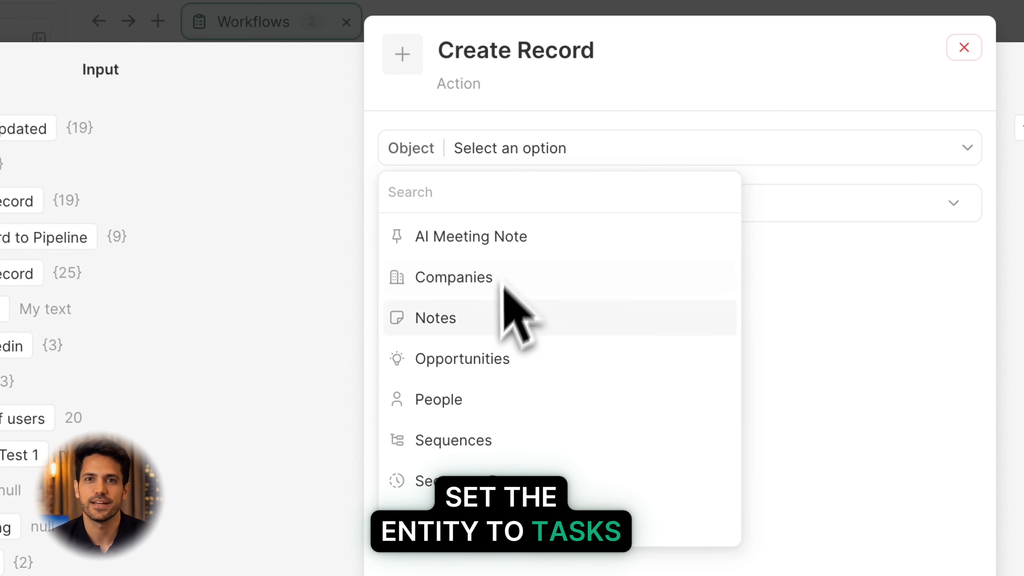
pyautogui.click(407, 309)
pyautogui.click(504, 155)
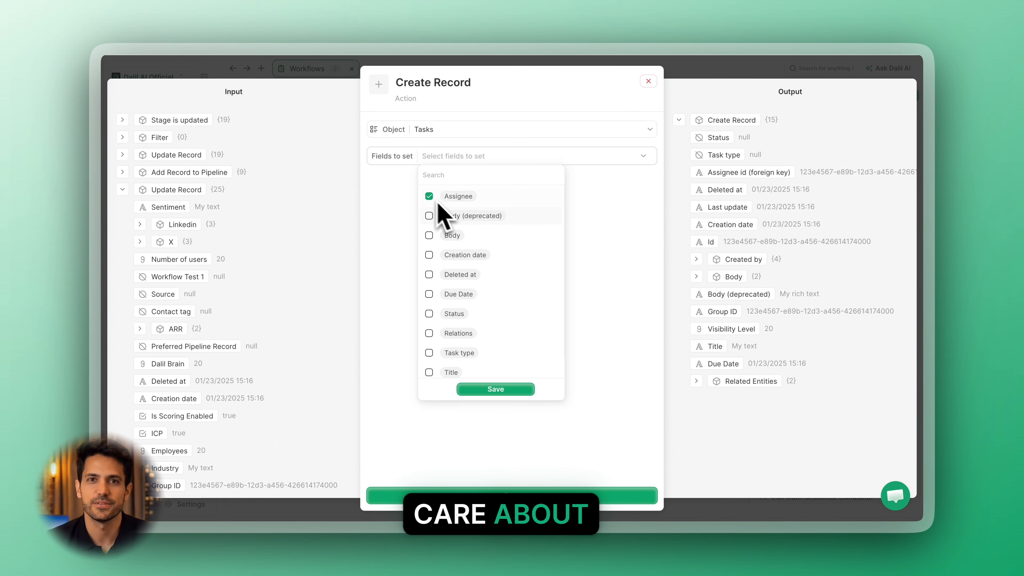
pyautogui.click(496, 389)
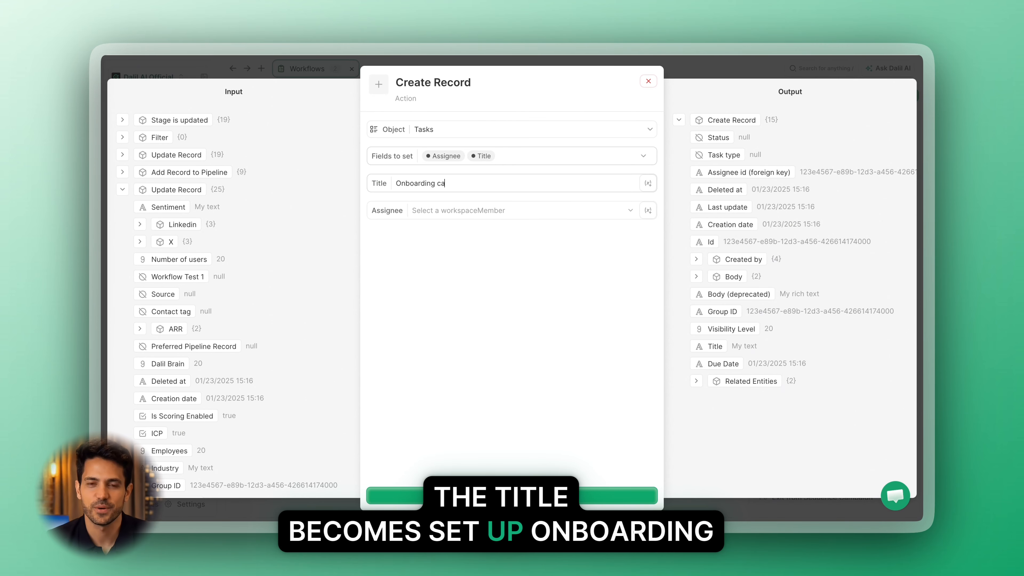
# Title the task "Onboarding call with" plus the trigger's Company id (foreign key), pick the workspace member as assignee, and save the action.
pyautogui.click(647, 183)
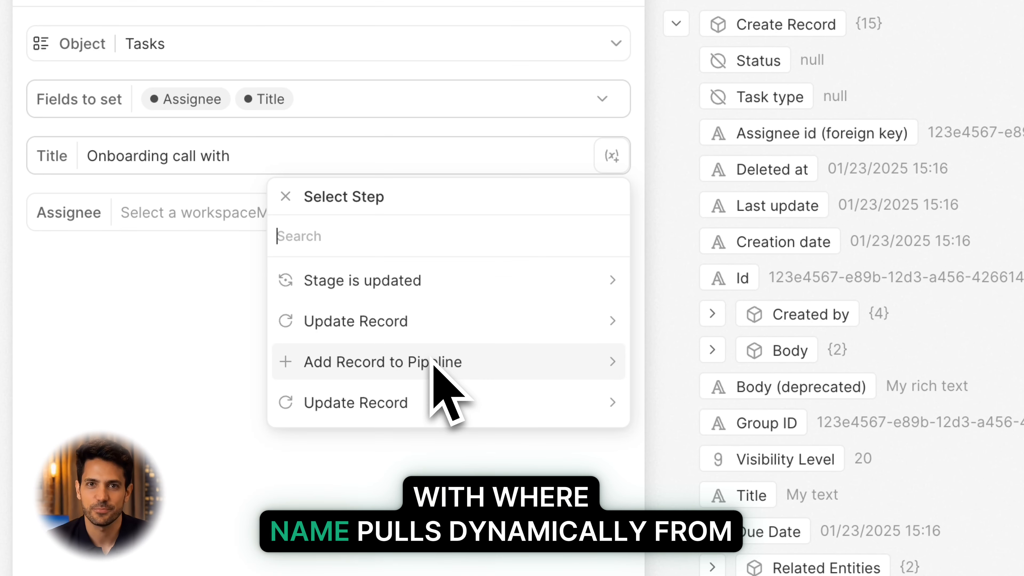
pyautogui.click(556, 247)
pyautogui.scroll(-8, 418, 440)
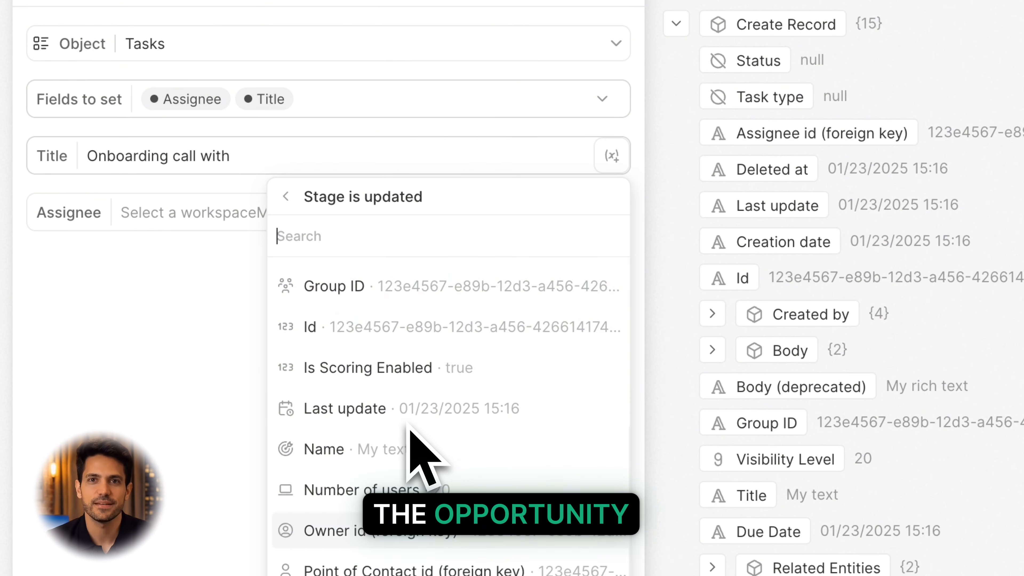
pyautogui.scroll(8, 484, 442)
pyautogui.click(545, 407)
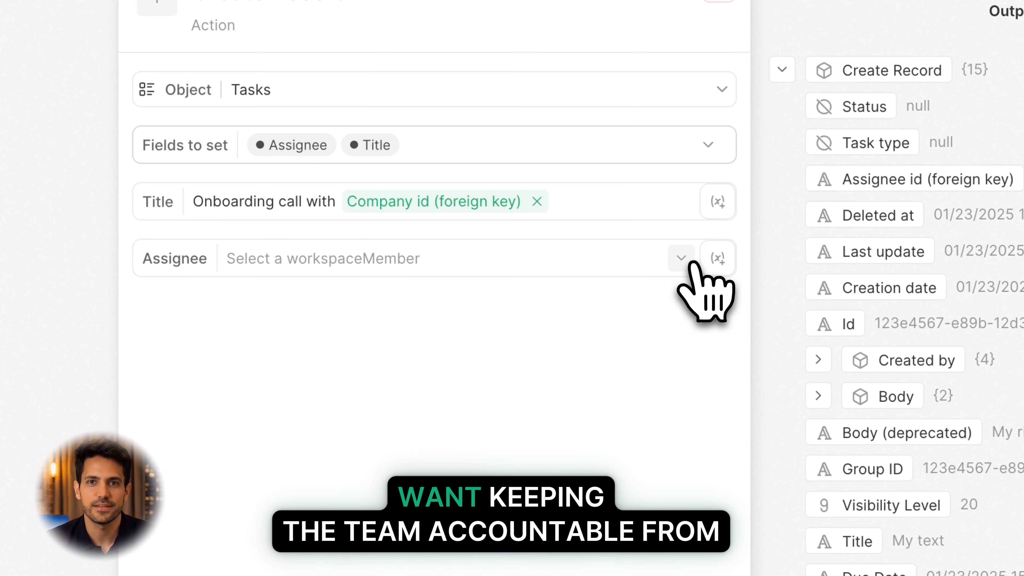
pyautogui.click(577, 214)
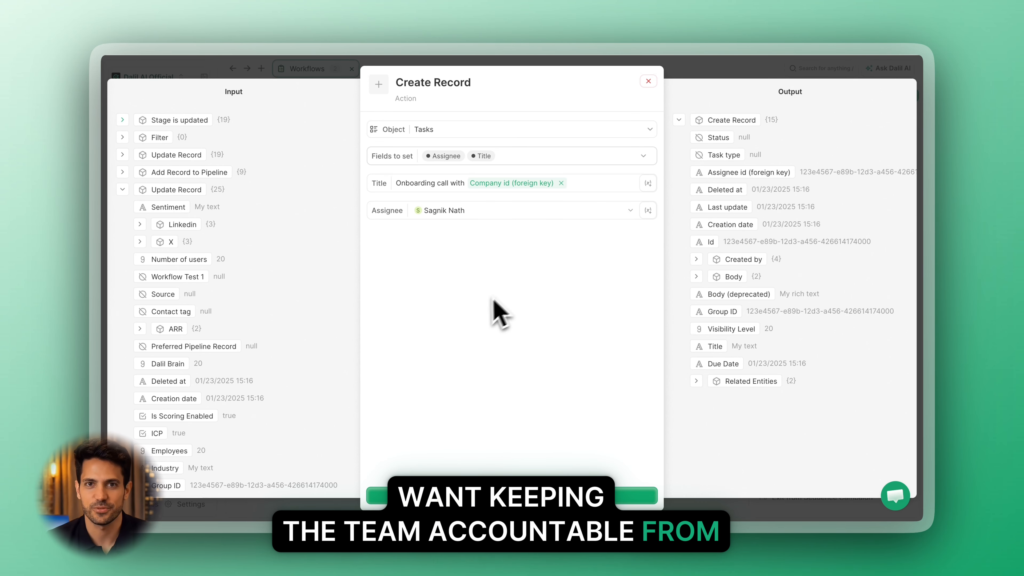
pyautogui.click(617, 493)
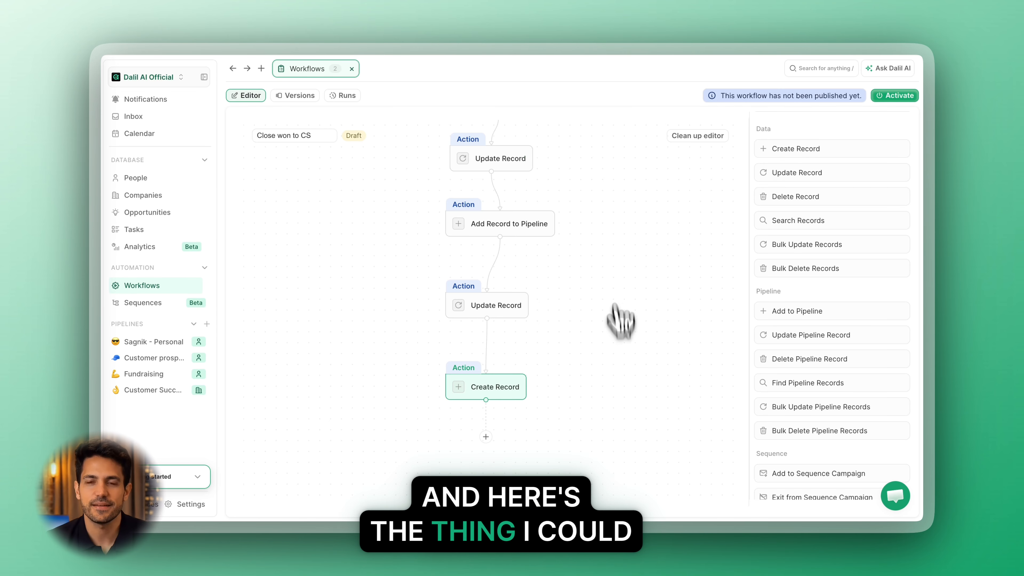
pyautogui.scroll(4, 621, 321)
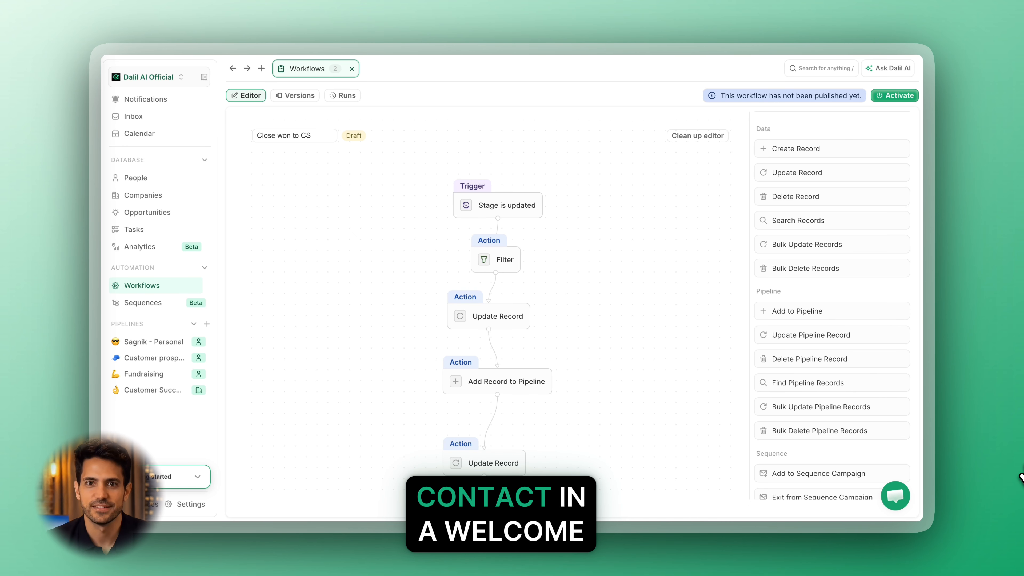
pyautogui.scroll(-5, 776, 419)
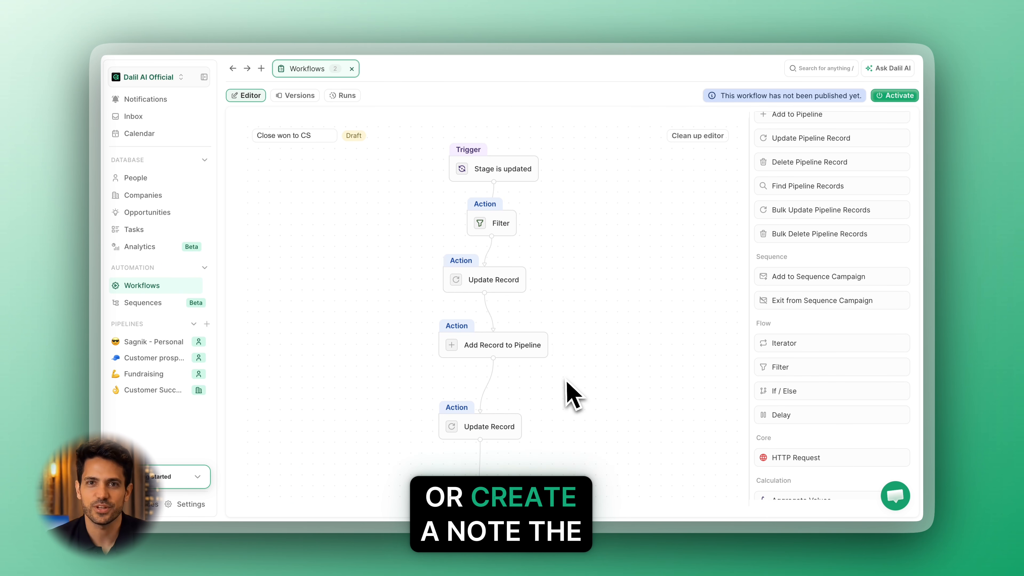
pyautogui.scroll(-3, 572, 394)
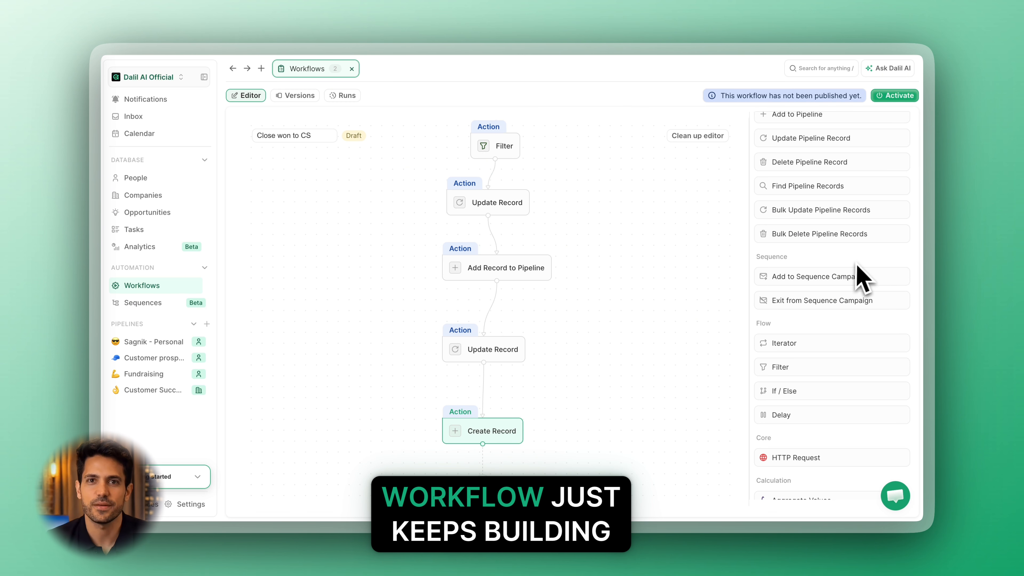
pyautogui.scroll(2, 861, 277)
pyautogui.scroll(-6, 817, 261)
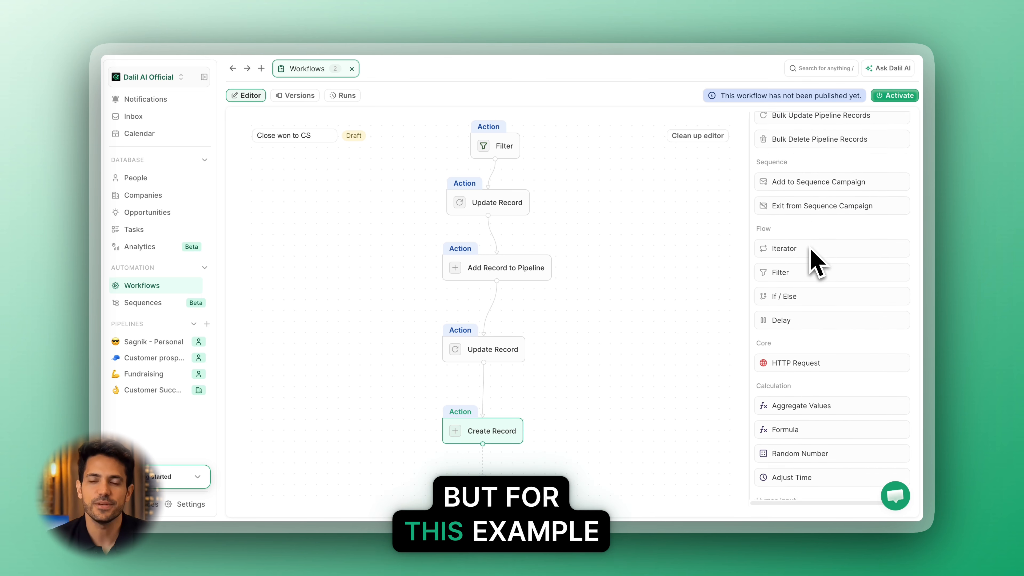
pyautogui.scroll(6, 817, 407)
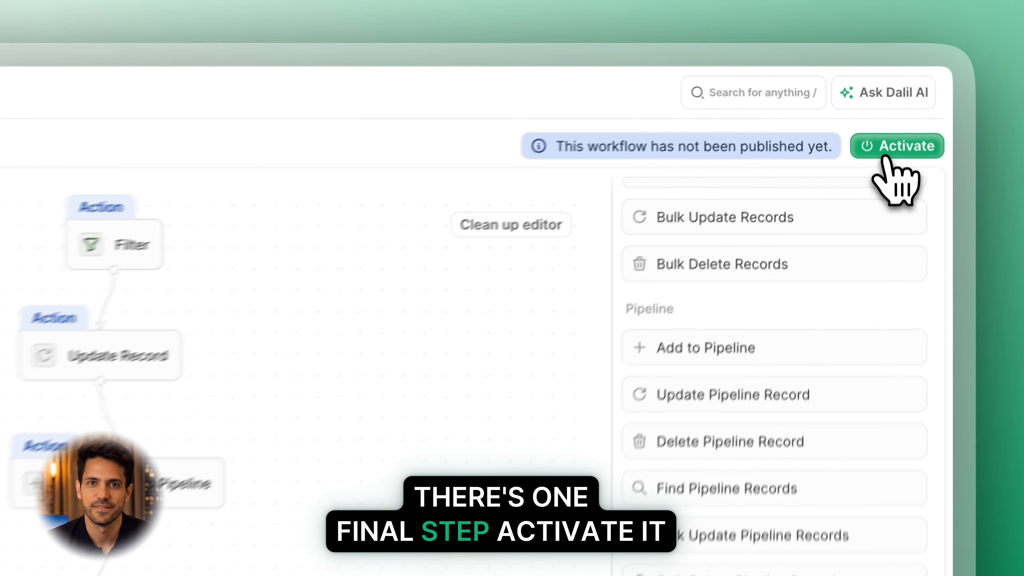
# Activate the Close won to CS workflow.
pyautogui.click(895, 95)
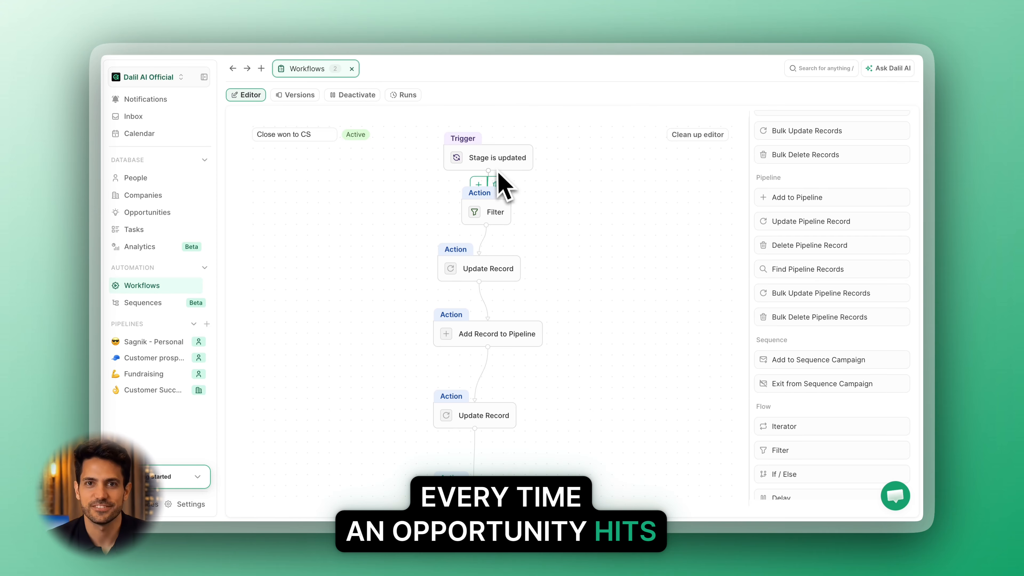
pyautogui.scroll(-2, 498, 252)
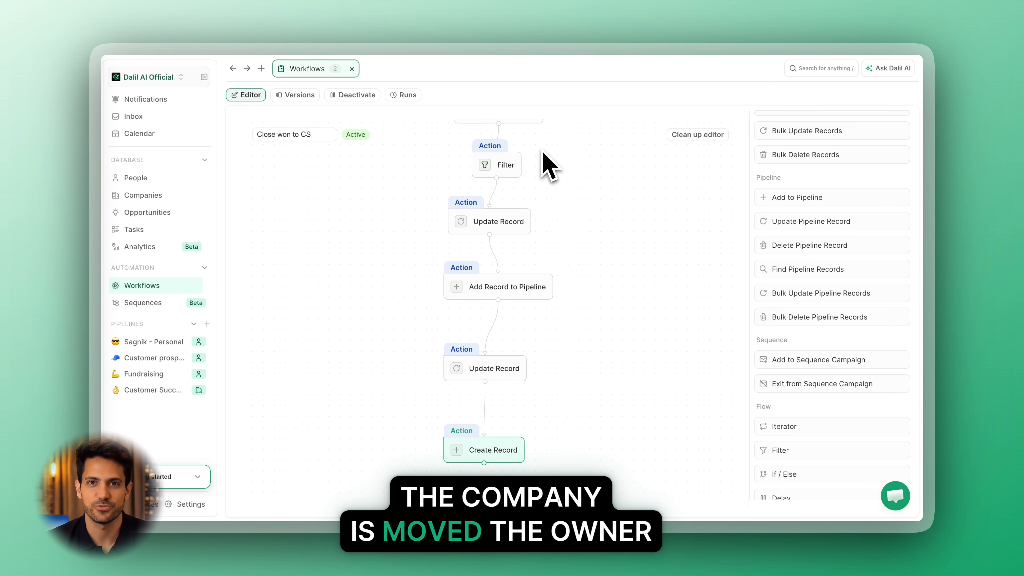
pyautogui.scroll(2, 503, 195)
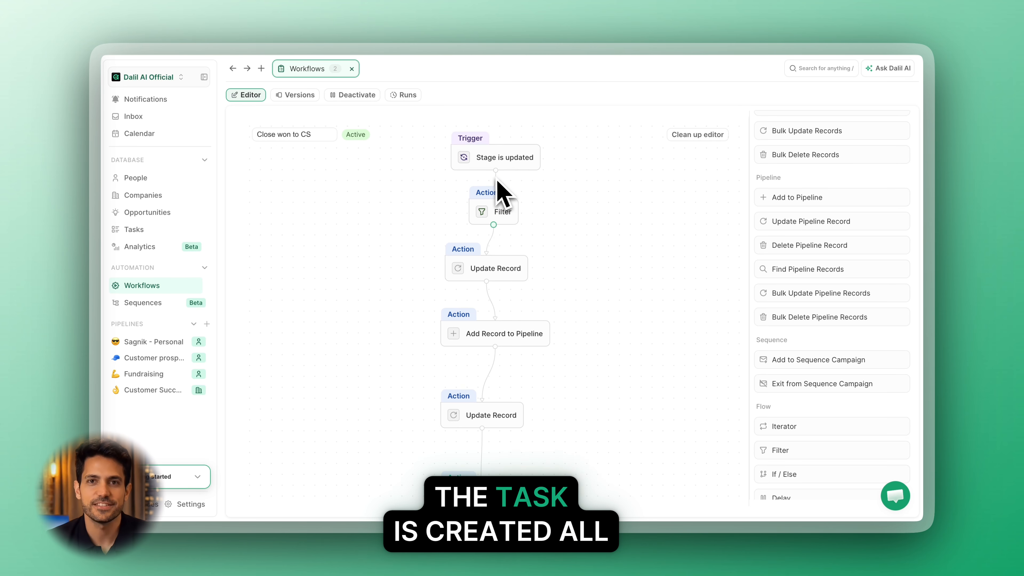
# Return to the workflows list and add the member chosen as account owner to the Close won to CS workflow's members.
pyautogui.moveTo(318, 75)
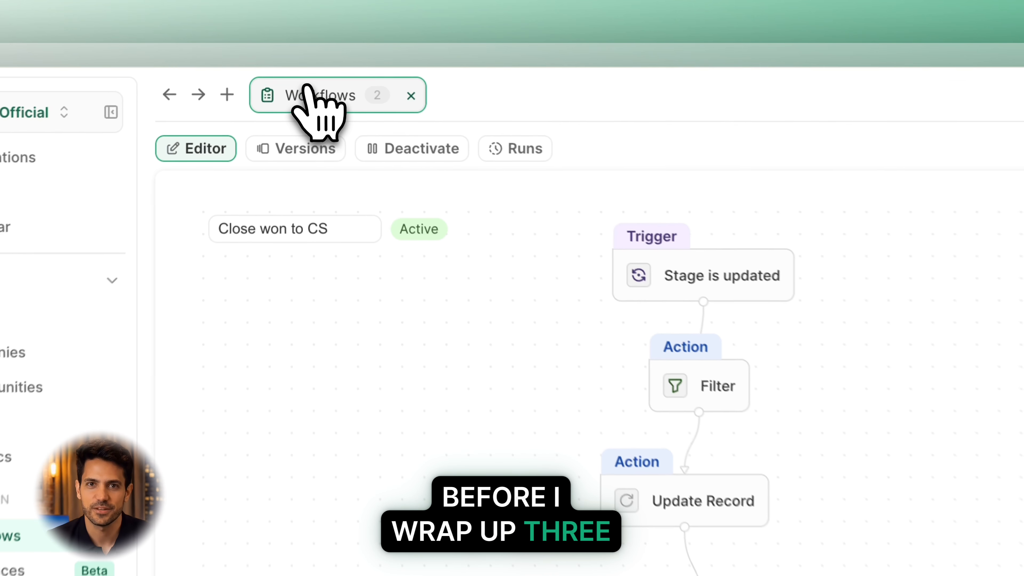
pyautogui.click(302, 67)
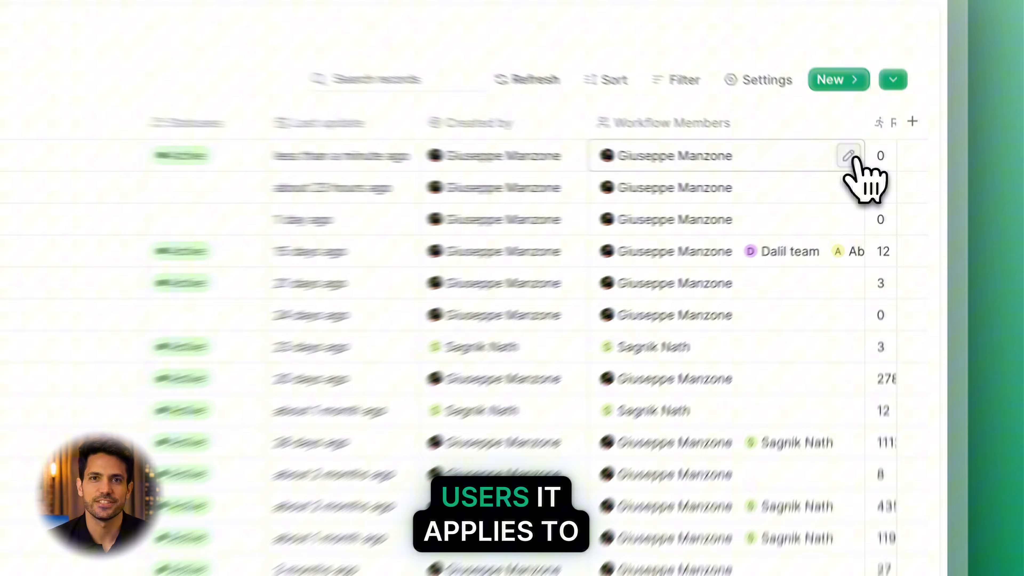
pyautogui.click(868, 171)
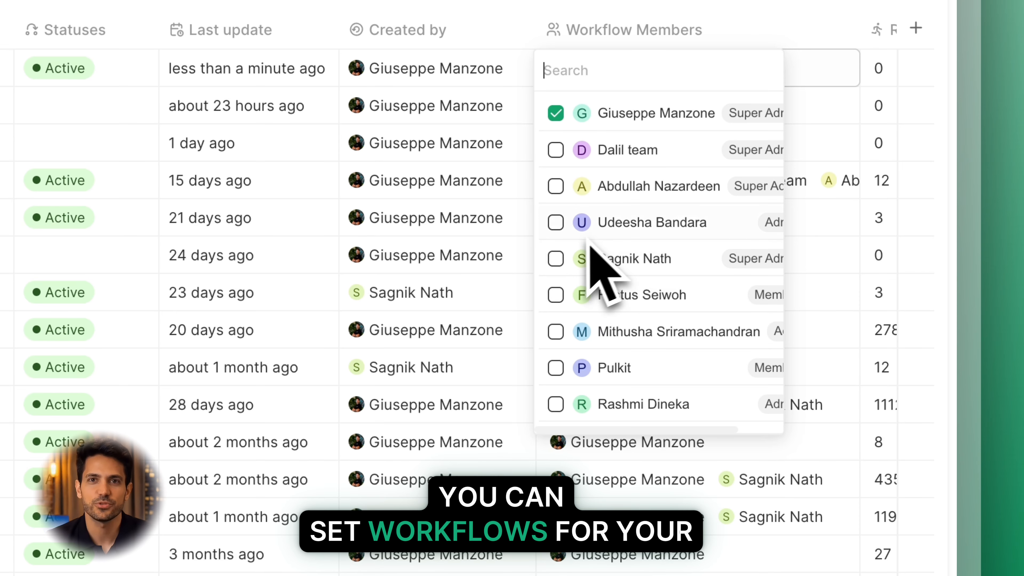
pyautogui.click(557, 259)
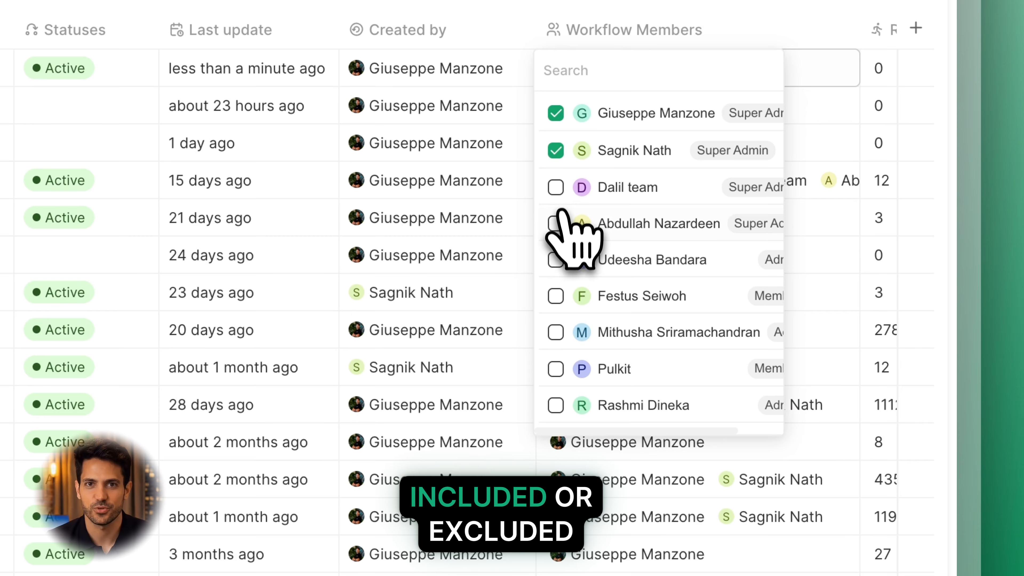
# Add the Super Admin listed after Dalil team to the Close won to CS workflow's members and close the member selection.
pyautogui.click(556, 223)
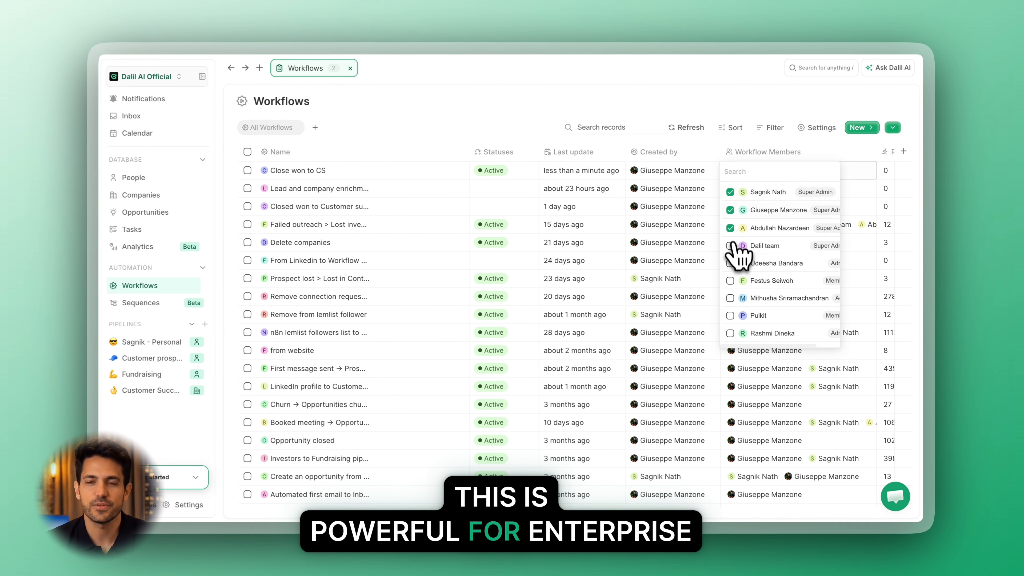
pyautogui.press('Escape')
pyautogui.hscroll(1, 706, 258)
pyautogui.hscroll(-1, 709, 258)
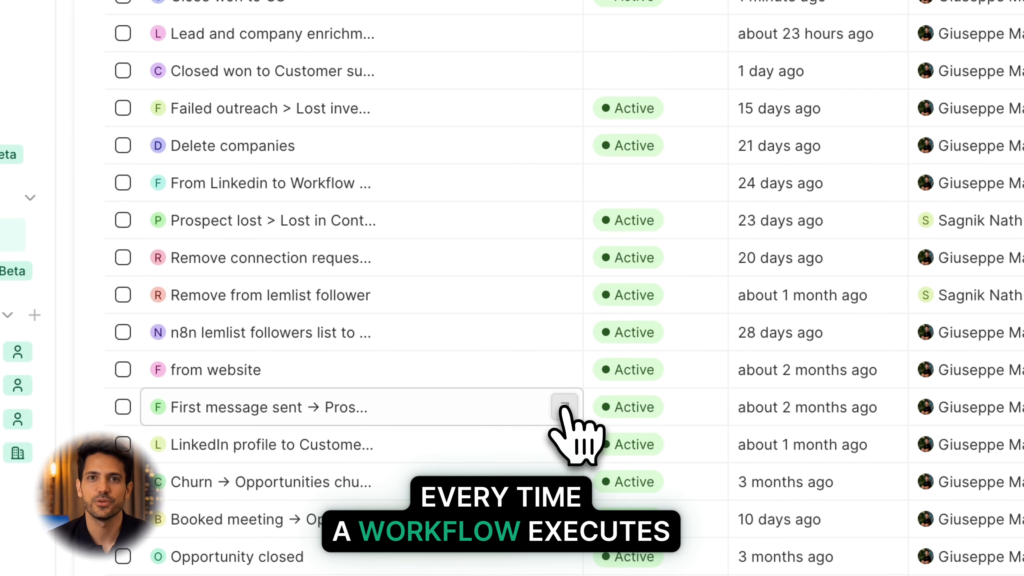
# Open the First message sent → Prospect contacted workflow and examine its run history and overview.
pyautogui.click(484, 368)
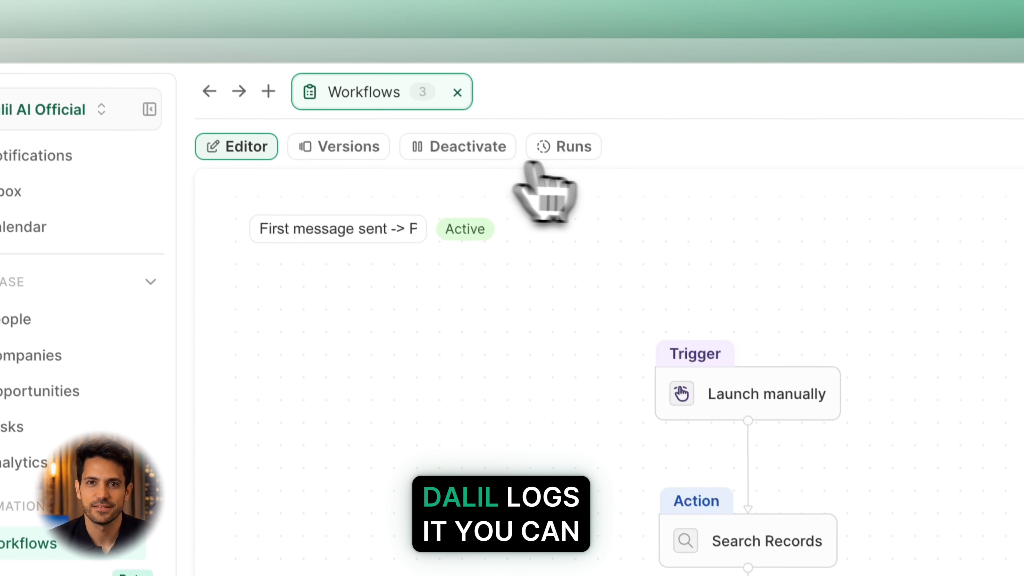
pyautogui.click(543, 43)
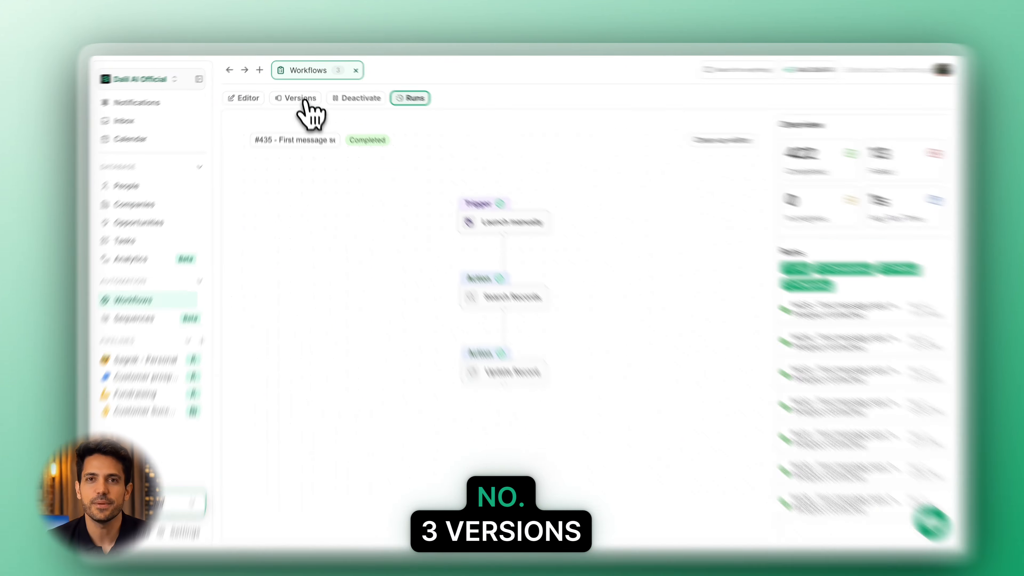
# Review the workflow's saved versions, viewing the archived v2 and v1 and returning to the active v3.
pyautogui.click(302, 95)
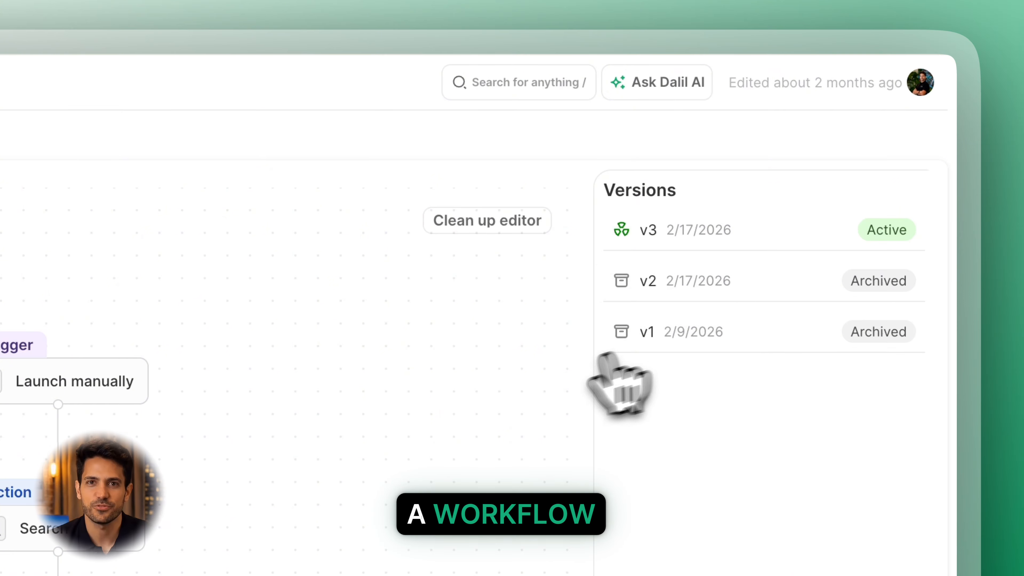
pyautogui.click(704, 288)
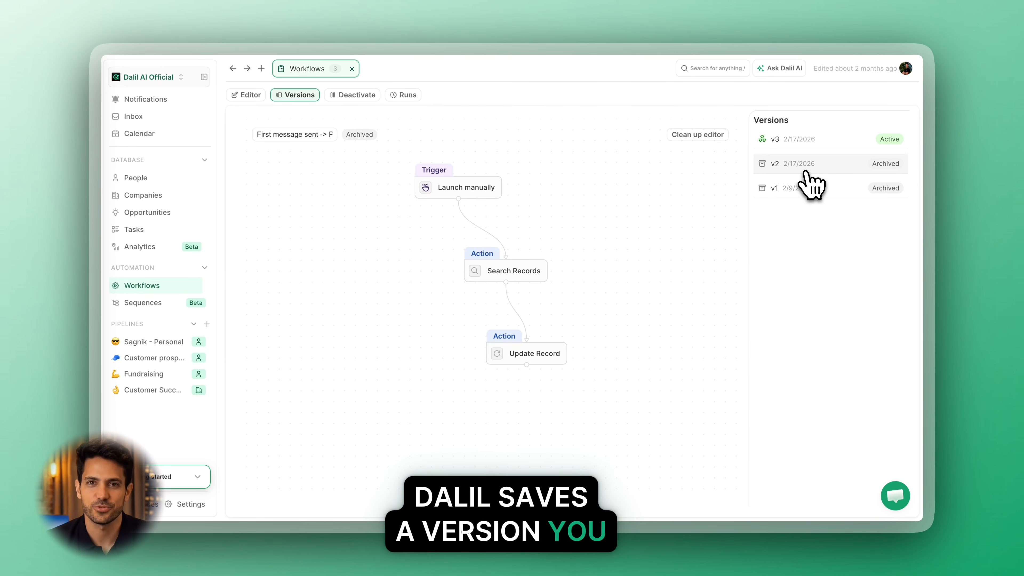
pyautogui.click(806, 188)
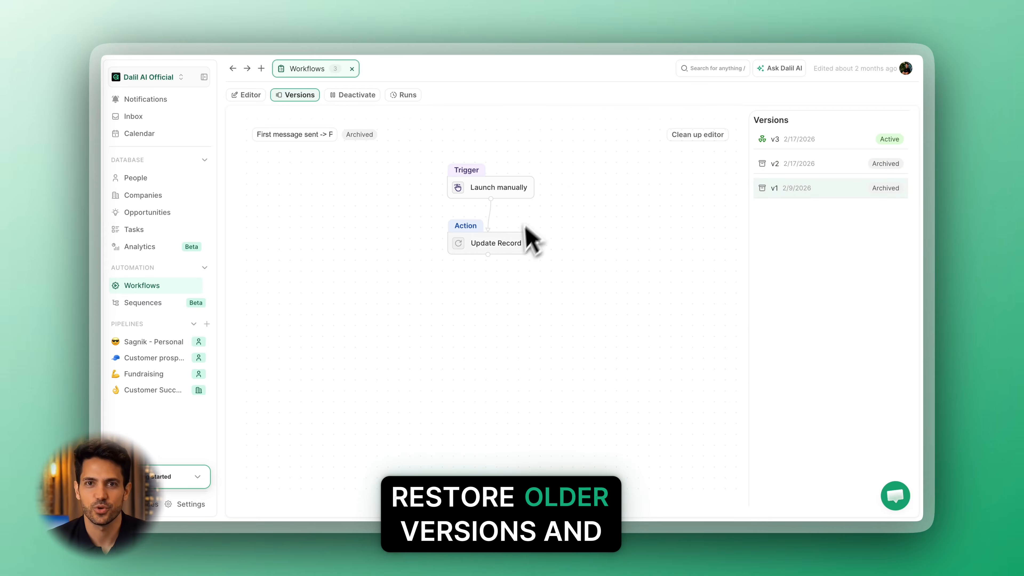
pyautogui.click(827, 141)
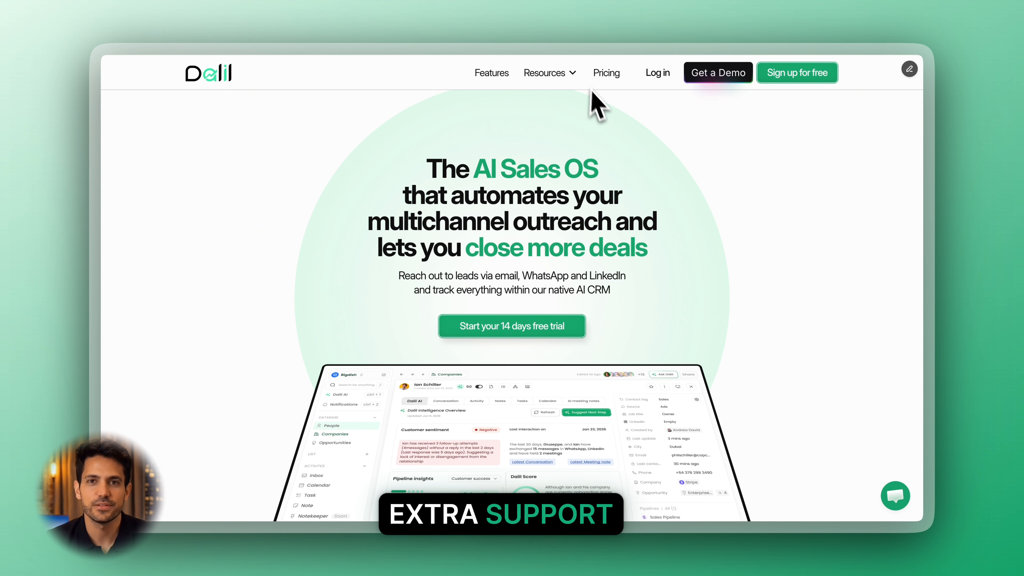
# On the Dalil website, show the available resources to locate the Knowledge Center.
pyautogui.click(544, 74)
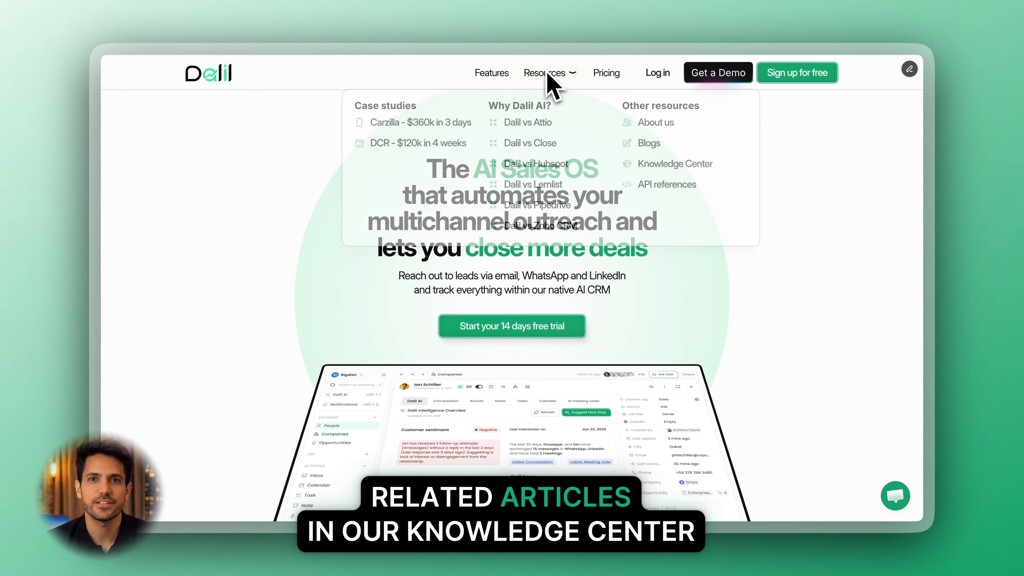